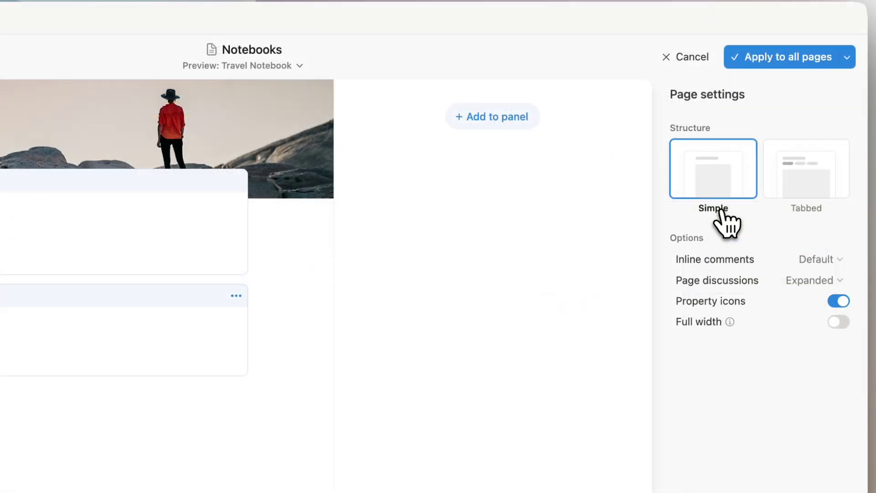
Set the Notebooks page structure to Tabbed and bring up the choices for adding a tab.
{"action": "left_click", "coordinate": [826, 197]}
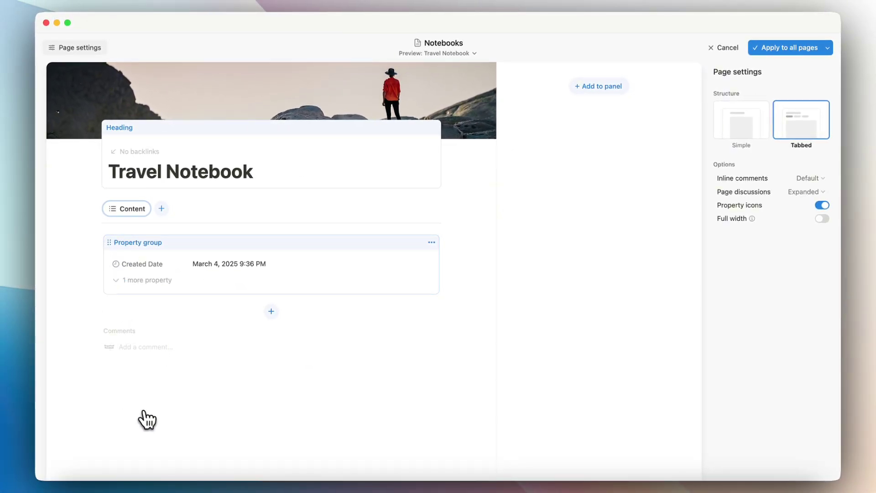
{"action": "left_click", "coordinate": [161, 209]}
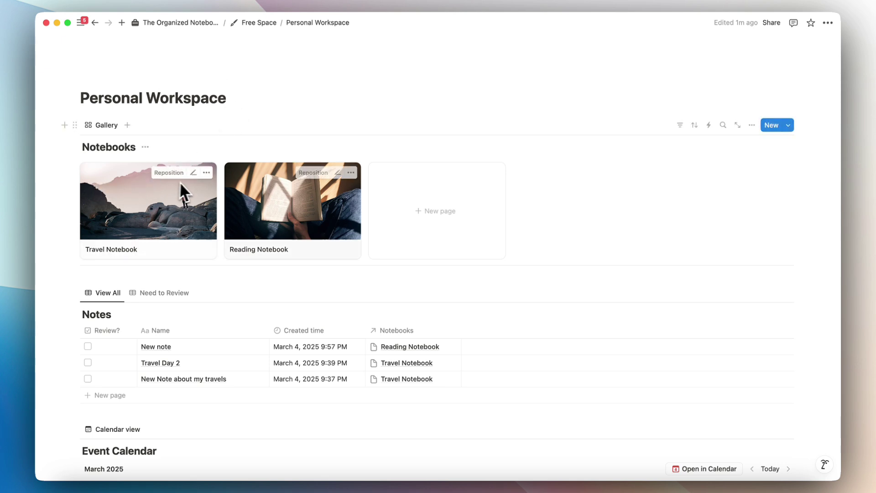
Look over the Notebooks gallery, Notes table and Event Calendar on the Personal Workspace page.
{"action": "scroll", "coordinate": [322, 194], "scroll_direction": "down", "scroll_amount": 1}
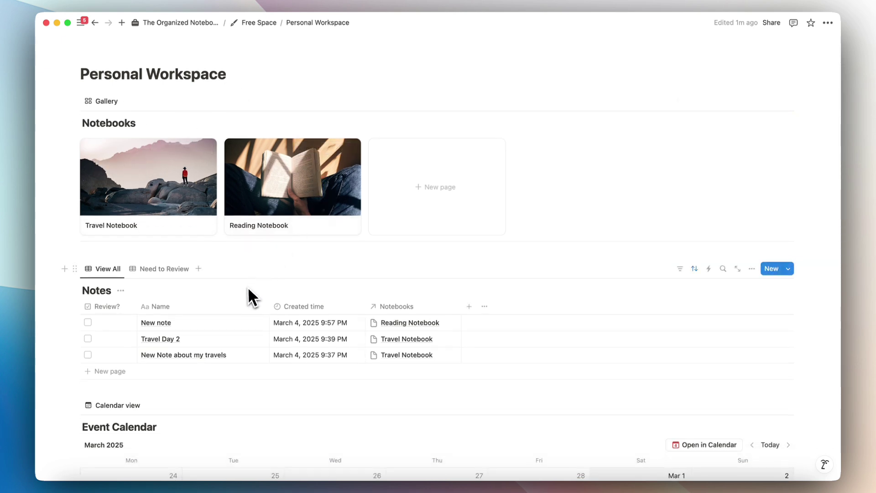
{"action": "scroll", "coordinate": [246, 292], "scroll_direction": "down", "scroll_amount": 1}
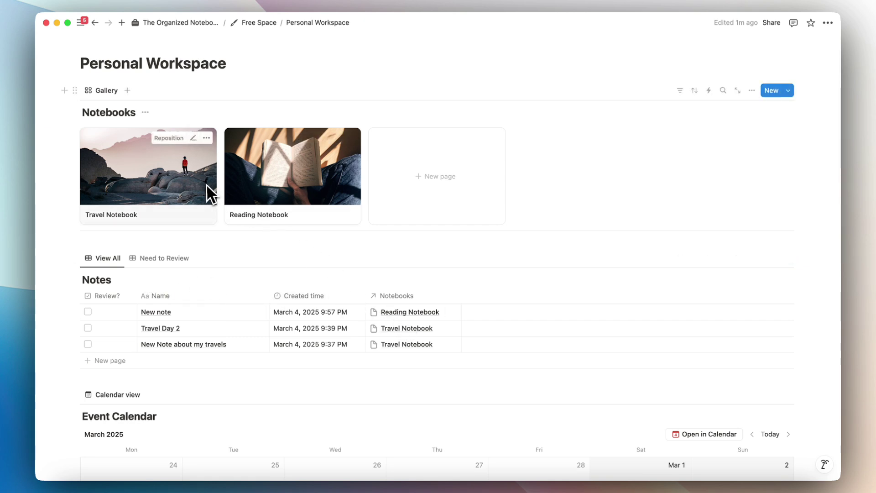
{"action": "scroll", "coordinate": [401, 337], "scroll_direction": "down", "scroll_amount": 5}
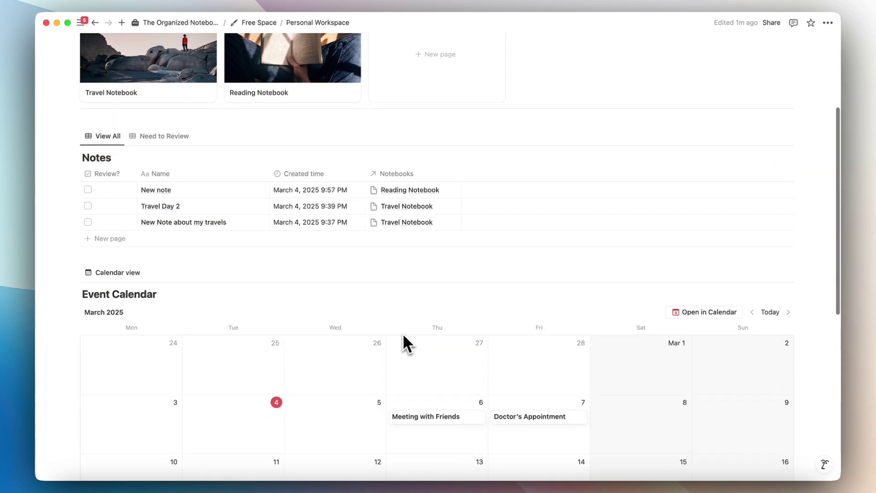
{"action": "scroll", "coordinate": [224, 302], "scroll_direction": "down", "scroll_amount": 2}
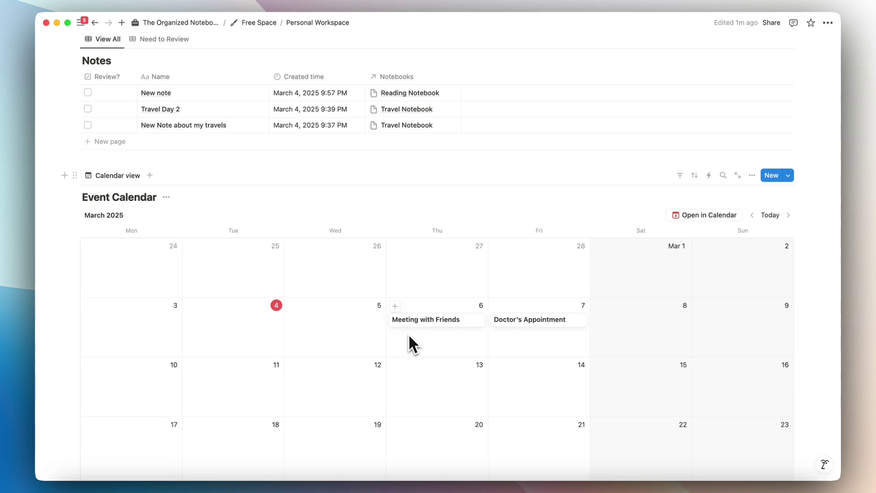
{"action": "scroll", "coordinate": [409, 343], "scroll_direction": "up", "scroll_amount": 8}
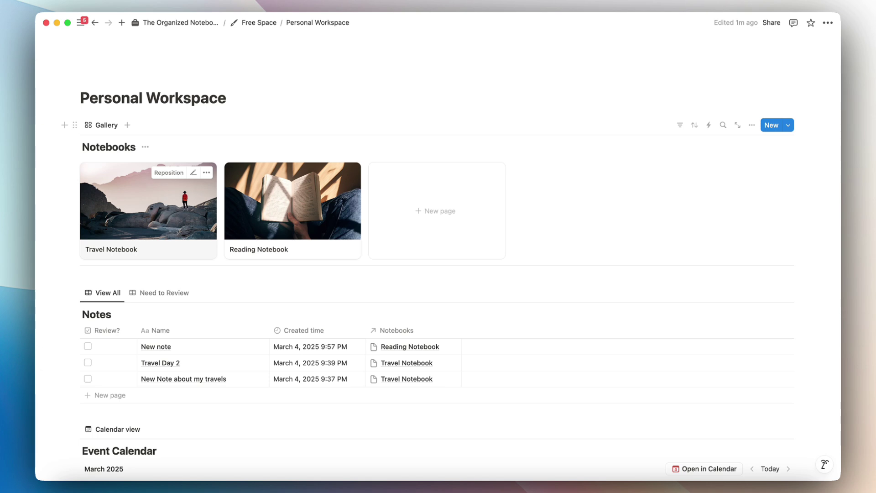
Open the Travel Notebook page and customize its layout to use the Tabbed structure.
{"action": "left_click", "coordinate": [151, 224]}
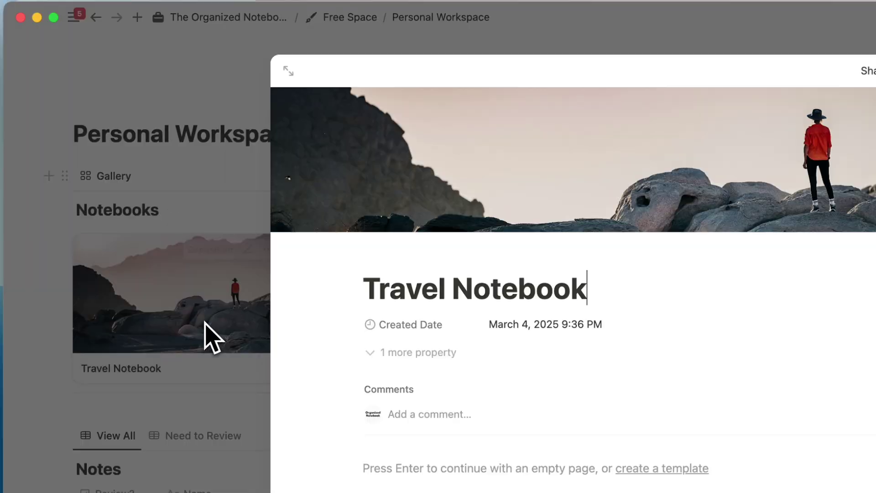
{"action": "left_click", "coordinate": [495, 256]}
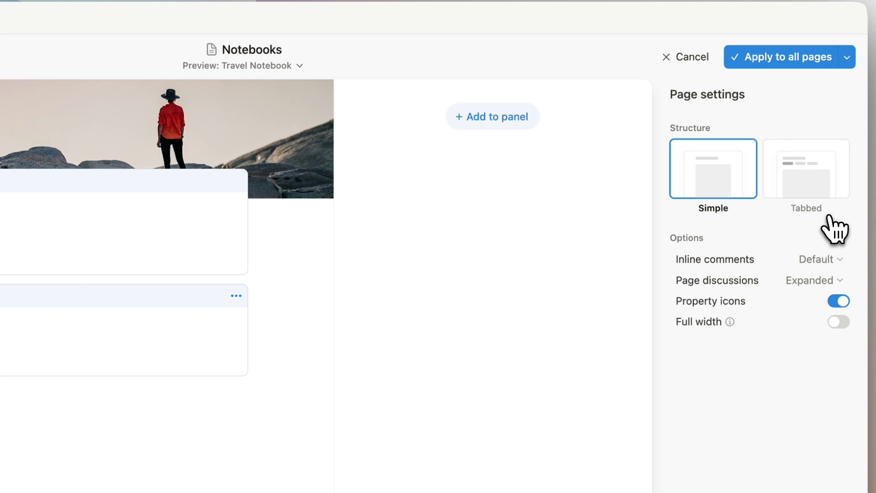
{"action": "left_click", "coordinate": [826, 198]}
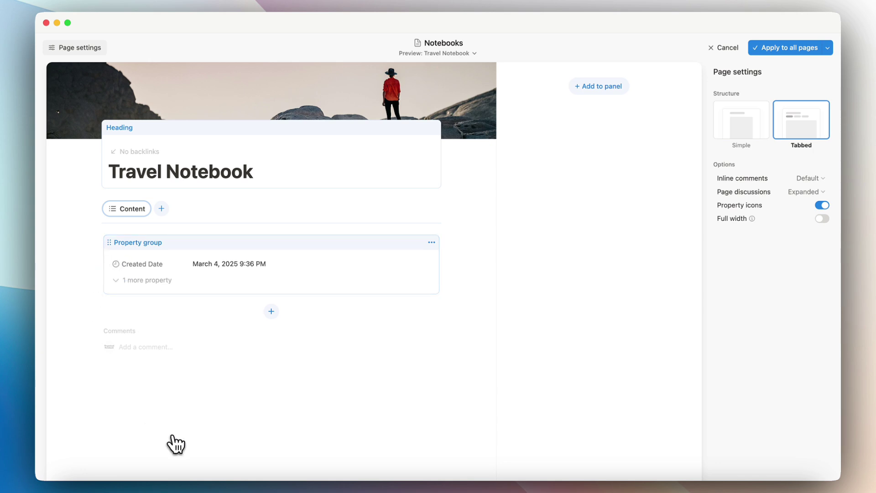
Add a tab for the related Notes database to the notebook layout and show its page filter.
{"action": "left_click", "coordinate": [162, 210]}
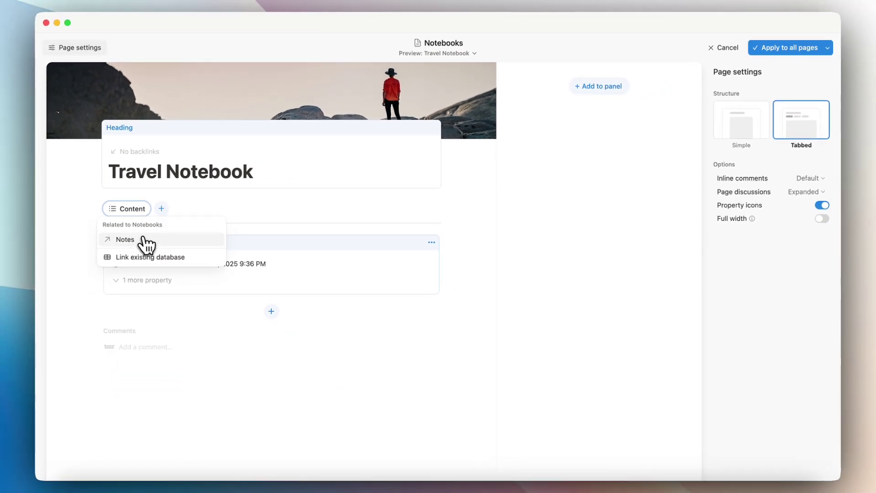
{"action": "left_click", "coordinate": [146, 241]}
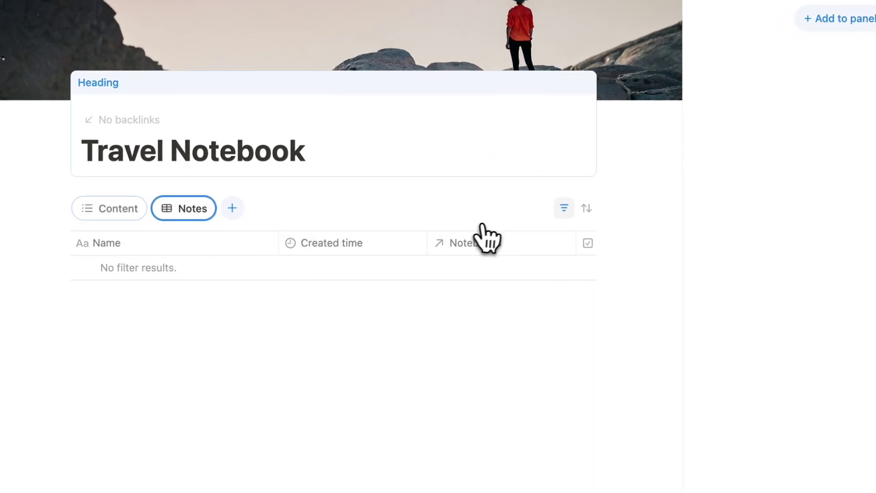
{"action": "left_click", "coordinate": [563, 211]}
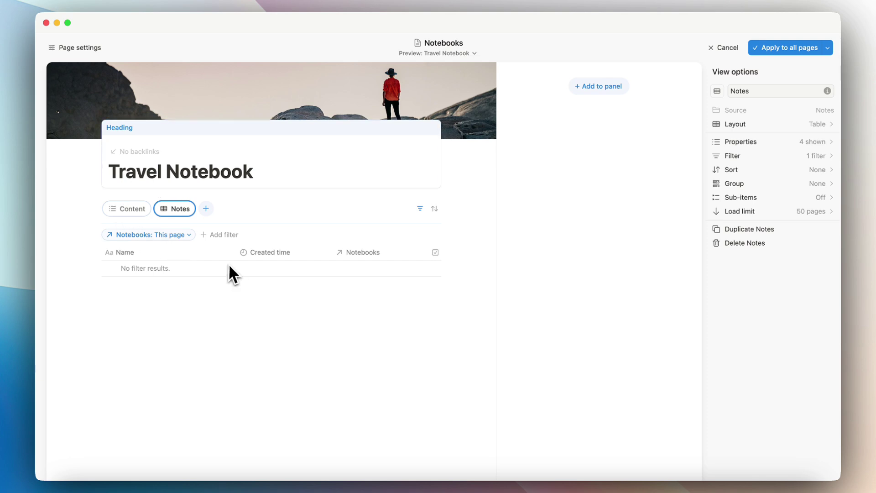
{"action": "scroll", "coordinate": [327, 267], "scroll_direction": "right", "scroll_amount": 5}
{"action": "scroll", "coordinate": [351, 267], "scroll_direction": "left", "scroll_amount": 5}
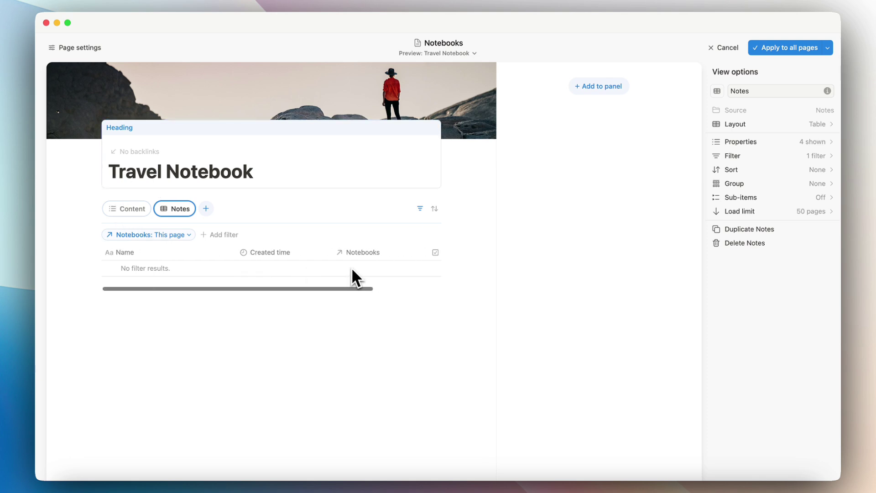
Add another tab that links the existing Event Calendar database, without a new relation.
{"action": "left_click", "coordinate": [205, 208]}
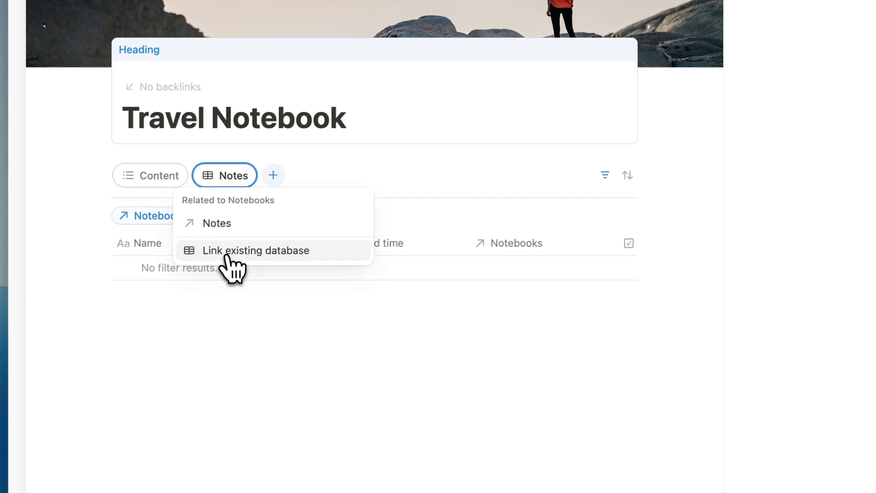
{"action": "left_click", "coordinate": [227, 251]}
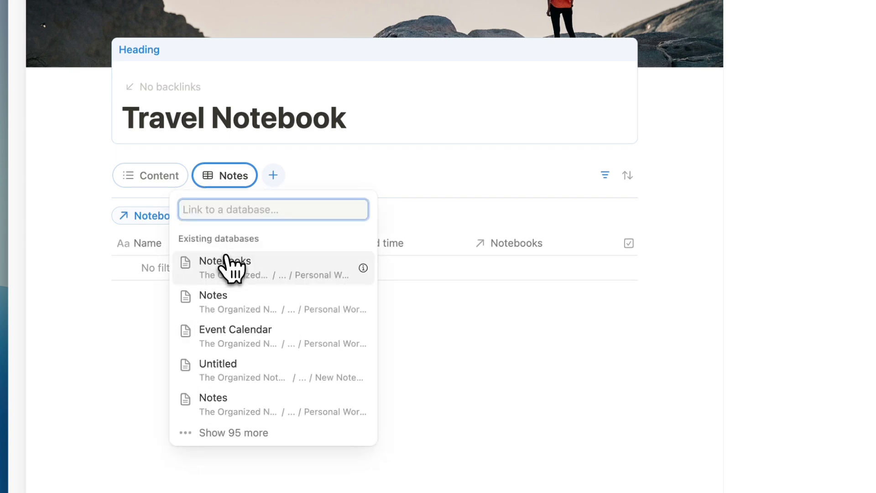
{"action": "left_click", "coordinate": [265, 336]}
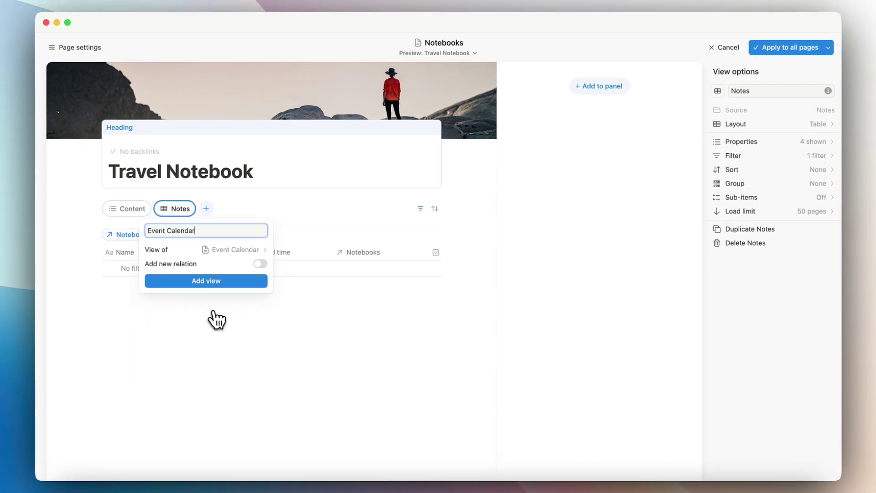
{"action": "left_click", "coordinate": [223, 281]}
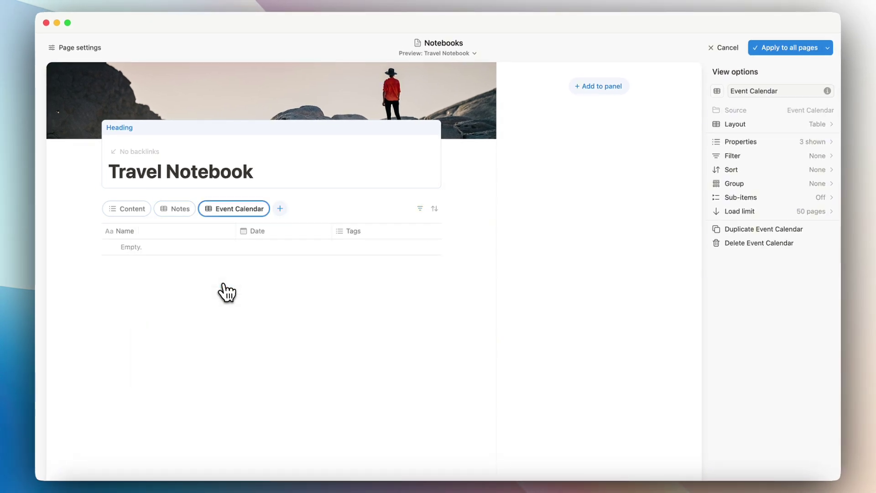
Switch the Event Calendar tab to the Calendar layout, apply the page layout to all notebook pages and return to the workspace.
{"action": "left_click", "coordinate": [748, 124]}
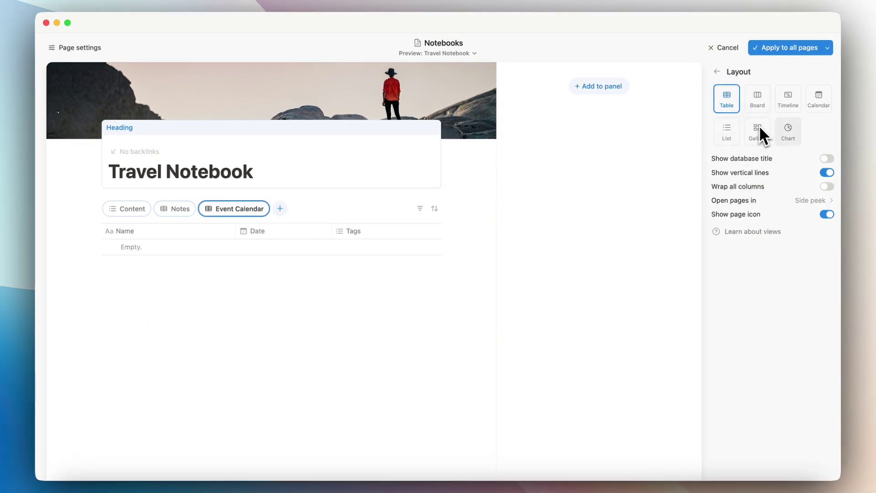
{"action": "left_click", "coordinate": [817, 101]}
{"action": "scroll", "coordinate": [329, 375], "scroll_direction": "down", "scroll_amount": 1}
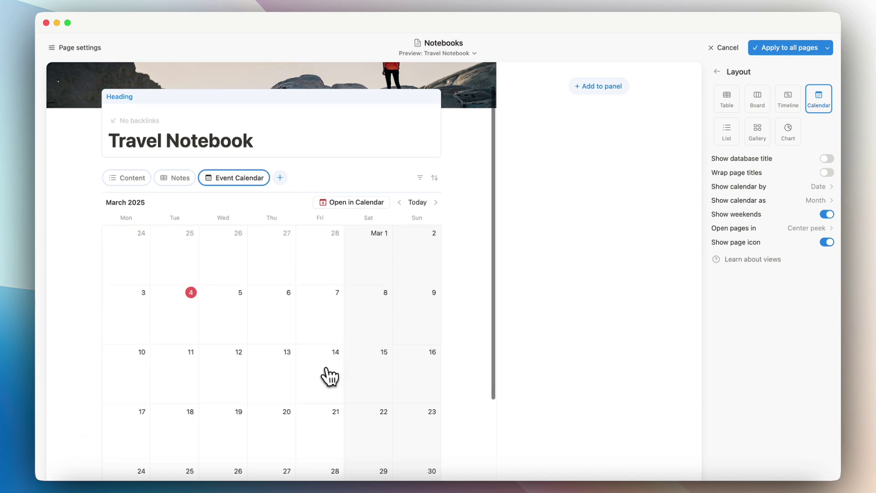
{"action": "scroll", "coordinate": [327, 368], "scroll_direction": "up", "scroll_amount": 1}
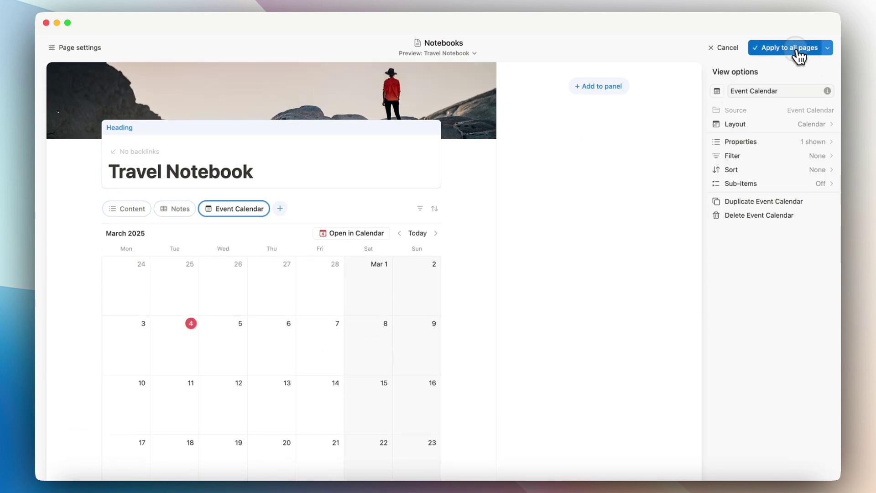
{"action": "left_click", "coordinate": [796, 49]}
{"action": "left_click", "coordinate": [720, 199]}
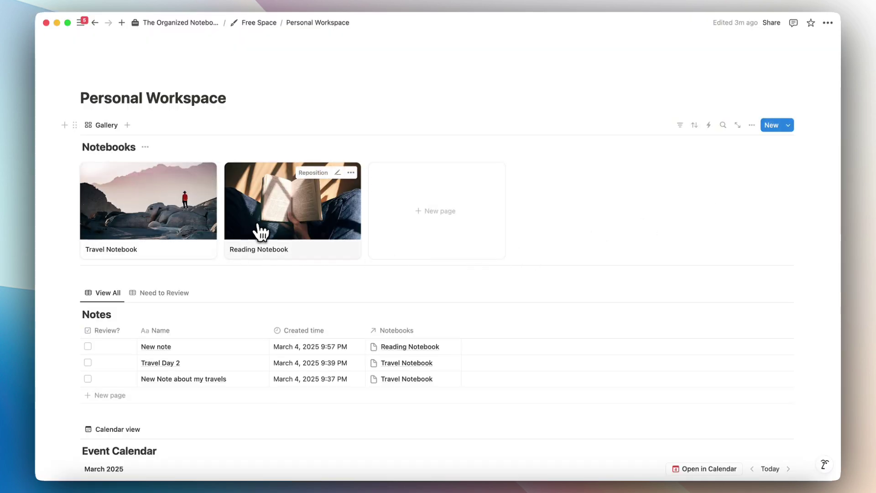
Check the Event Calendar and Notes tabs on the Reading Notebook page, closing the page when done.
{"action": "left_click", "coordinate": [276, 223]}
{"action": "scroll", "coordinate": [346, 242], "scroll_direction": "down", "scroll_amount": 1}
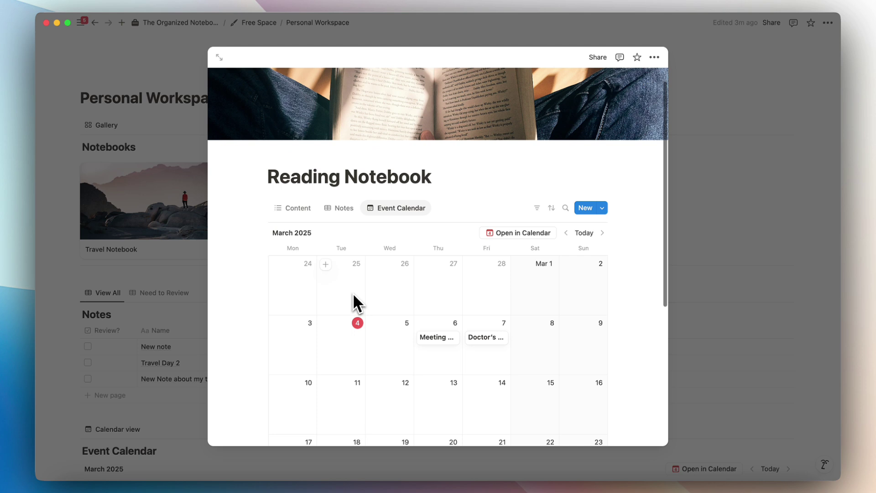
{"action": "left_click", "coordinate": [355, 214]}
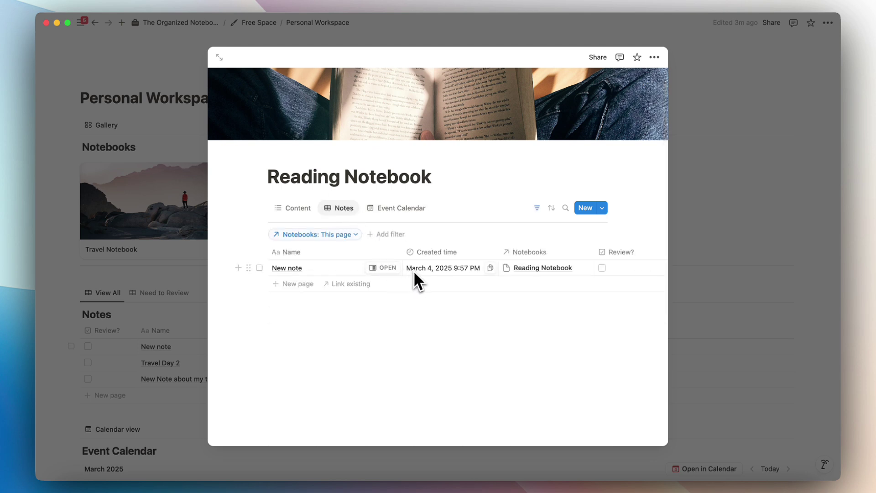
{"action": "left_click", "coordinate": [162, 210]}
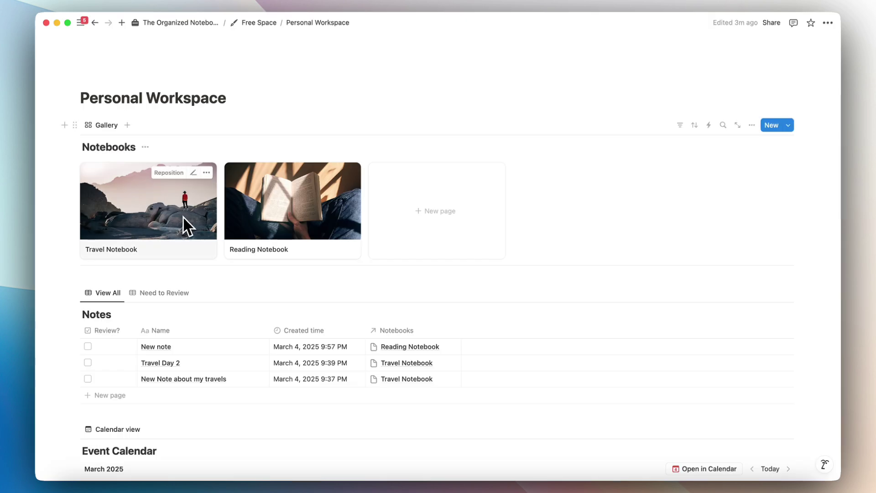
Create a notebook page titled "Personal Notebook" and add a note named "new note about my day" in its Notes tab.
{"action": "left_click", "coordinate": [437, 230]}
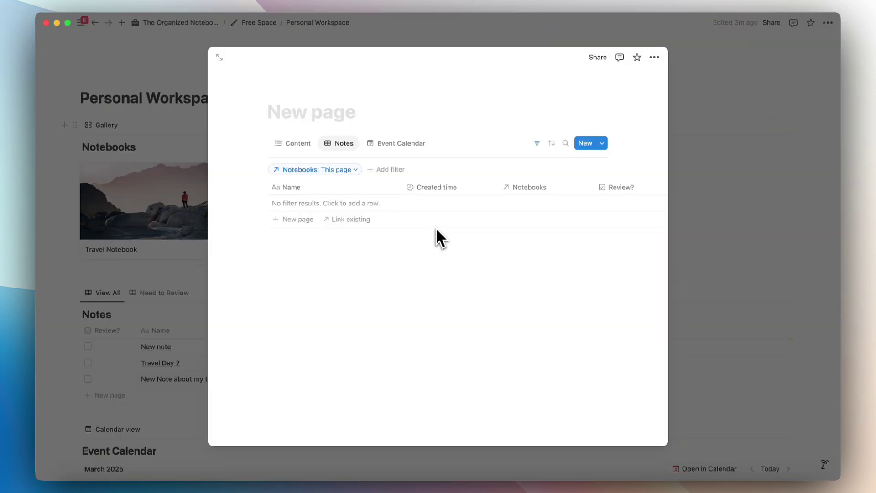
{"action": "type", "text": "Personal Notebook"}
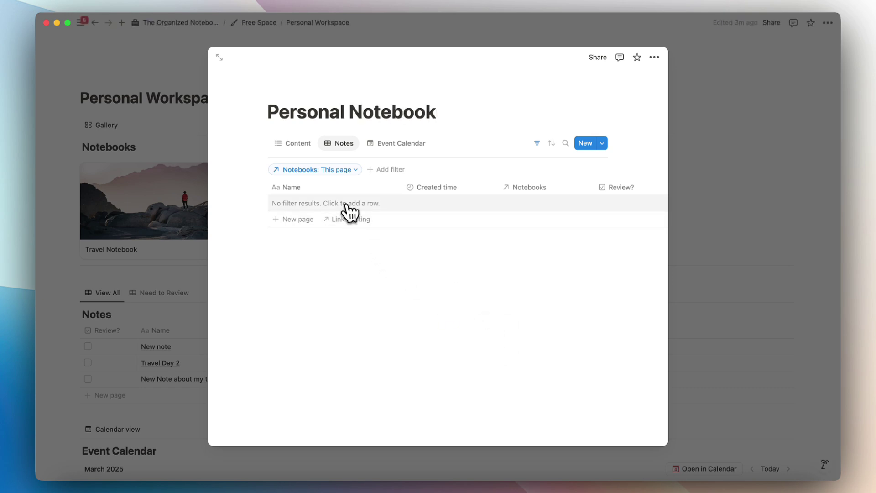
{"action": "left_click", "coordinate": [319, 207]}
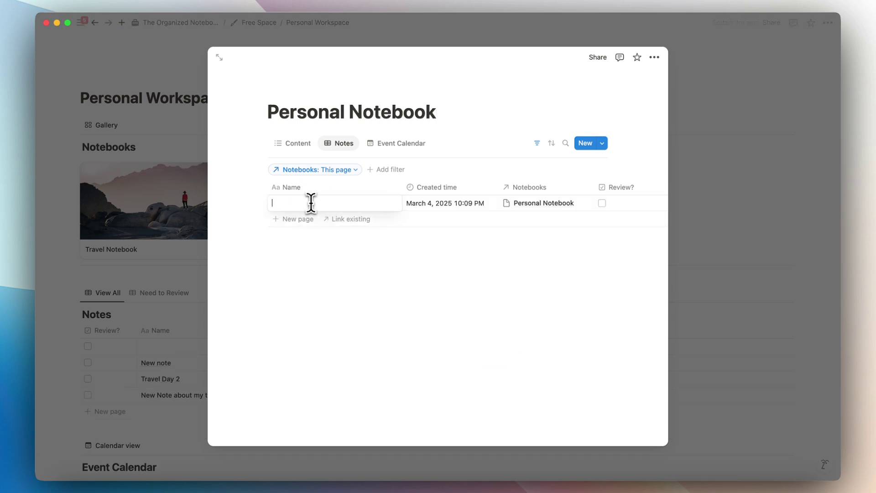
{"action": "type", "text": "new note about my d"}
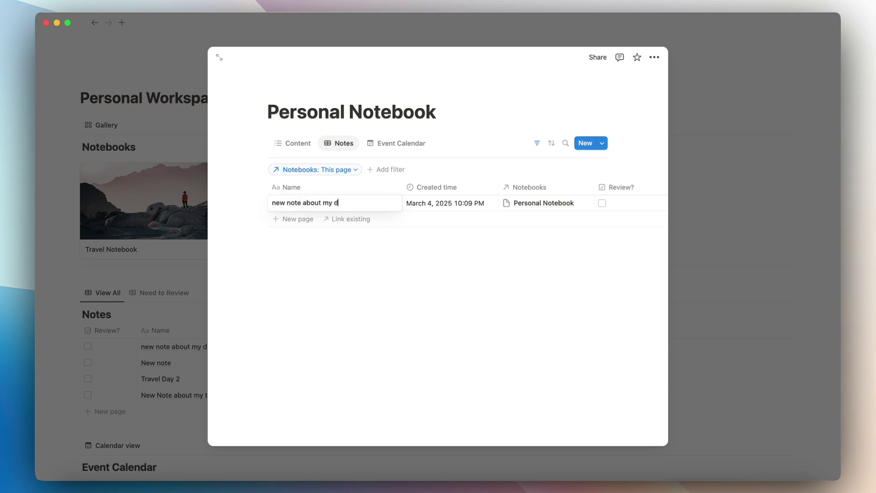
{"action": "type", "text": "ay"}
{"action": "key", "text": "Escape"}
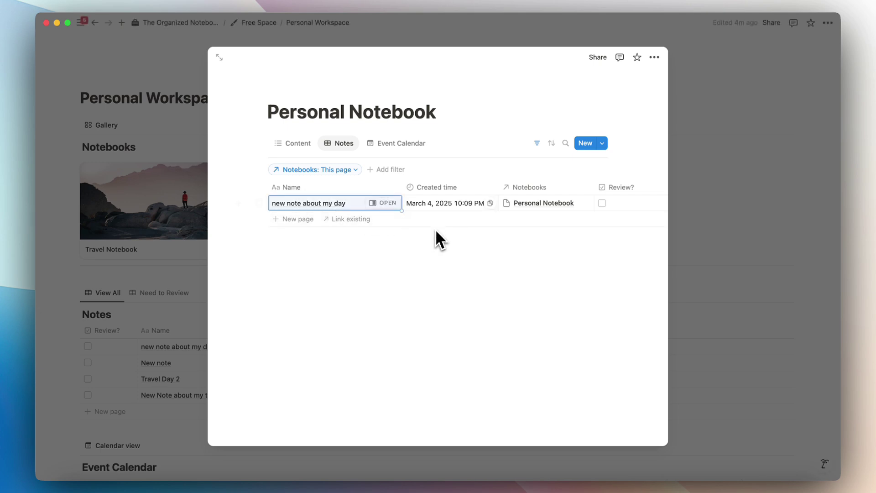
{"action": "scroll", "coordinate": [438, 205], "scroll_direction": "right", "scroll_amount": 5}
{"action": "left_click", "coordinate": [719, 206]}
Reopen the Personal Notebook page and review its Notes, Event Calendar and Content tabs.
{"action": "scroll", "coordinate": [575, 256], "scroll_direction": "down", "scroll_amount": 2}
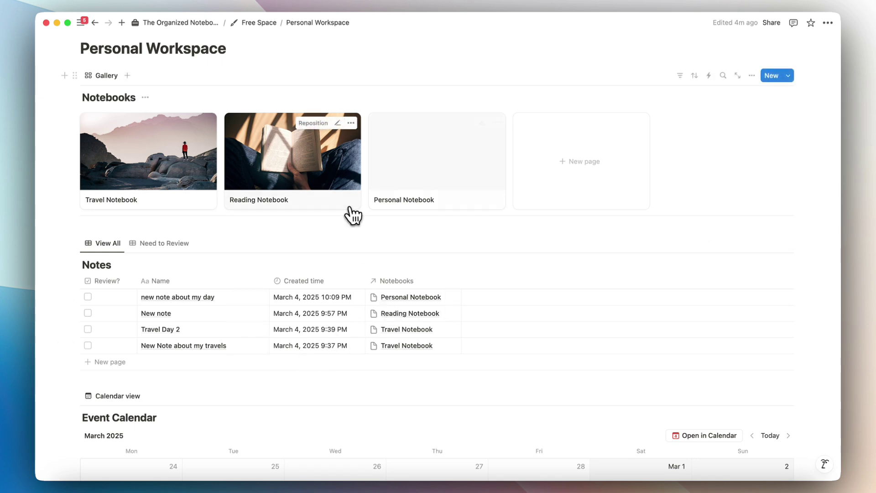
{"action": "left_click", "coordinate": [392, 191]}
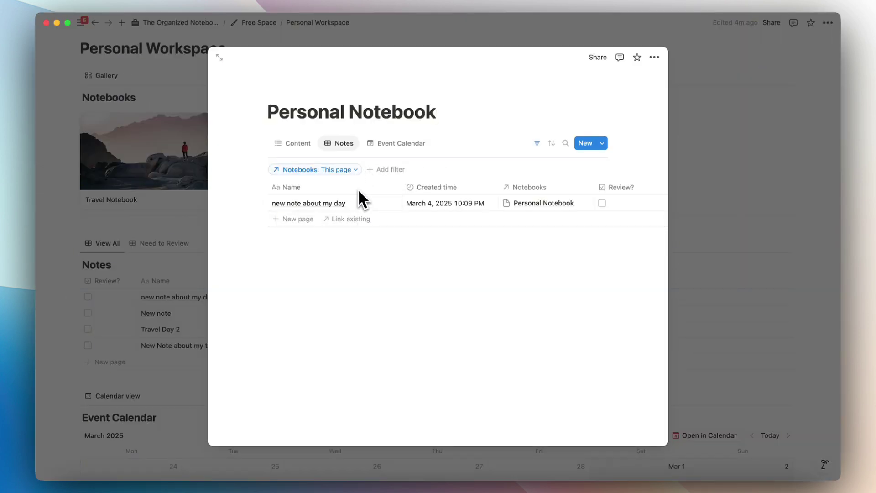
{"action": "left_click", "coordinate": [391, 146]}
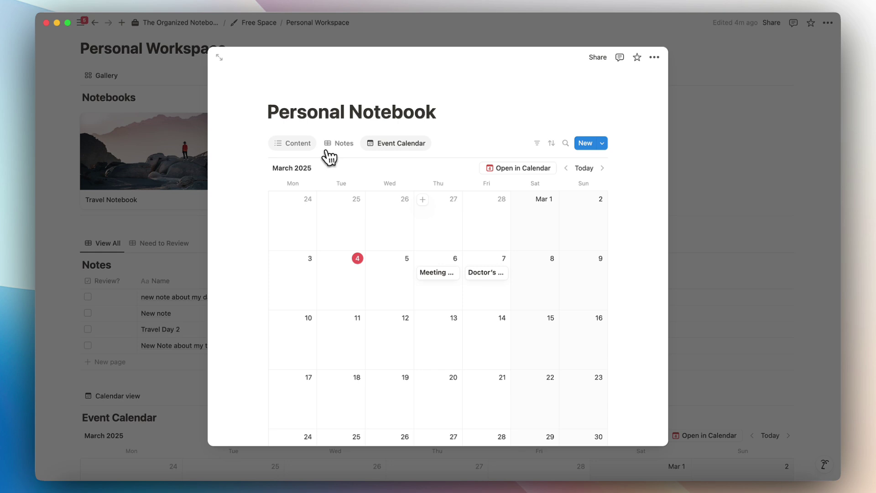
{"action": "left_click", "coordinate": [298, 144]}
{"action": "left_click", "coordinate": [688, 230]}
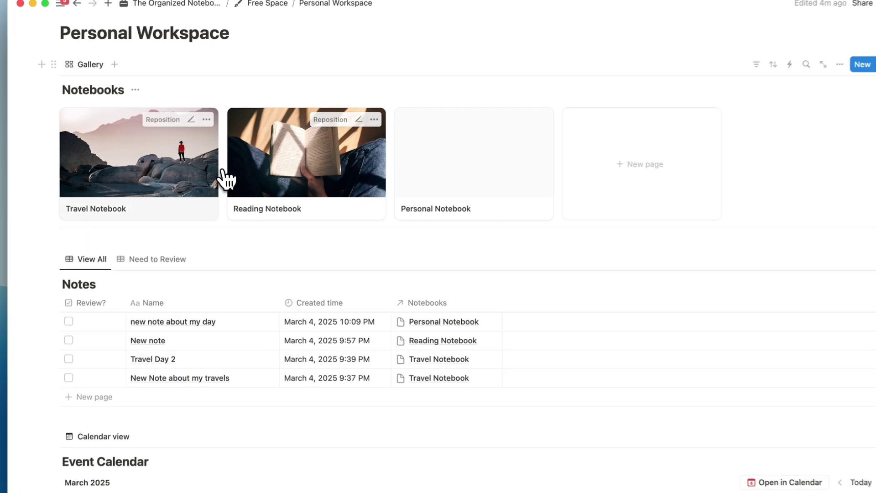
Sort the Notes tab of the Travel Notebook layout by Created time ascending and apply the layout to all pages.
{"action": "left_click", "coordinate": [194, 168]}
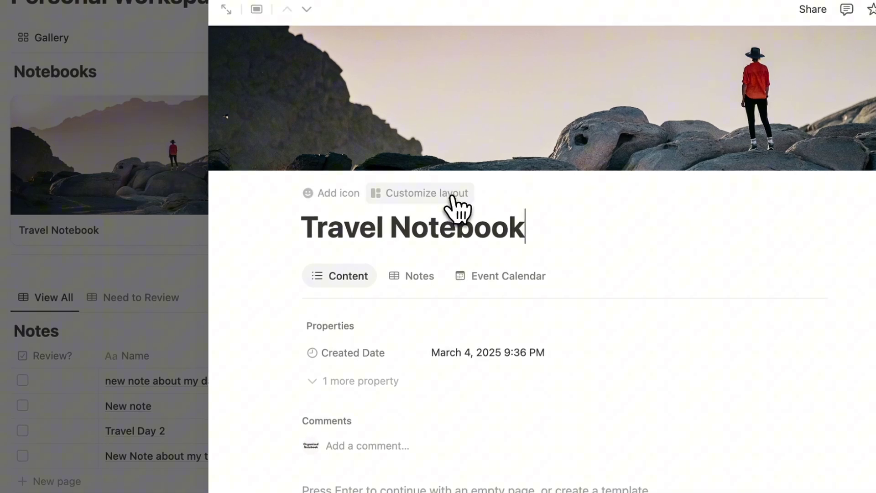
{"action": "left_click", "coordinate": [452, 197]}
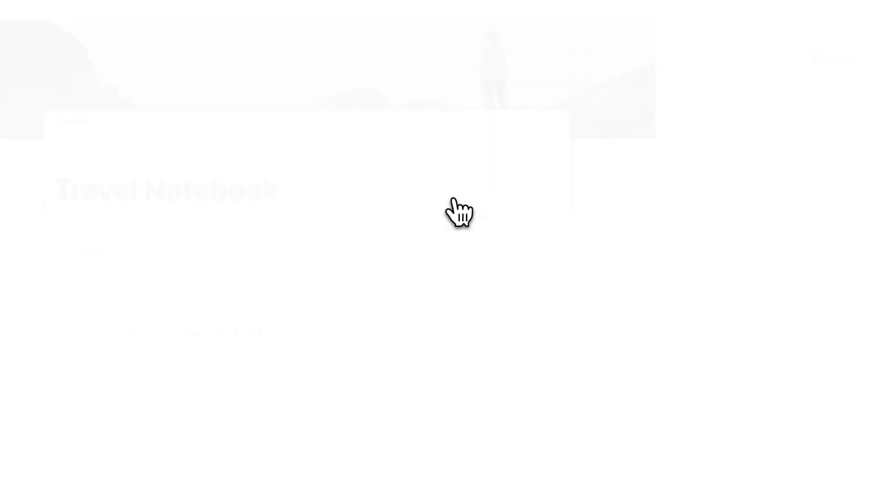
{"action": "left_click", "coordinate": [166, 247]}
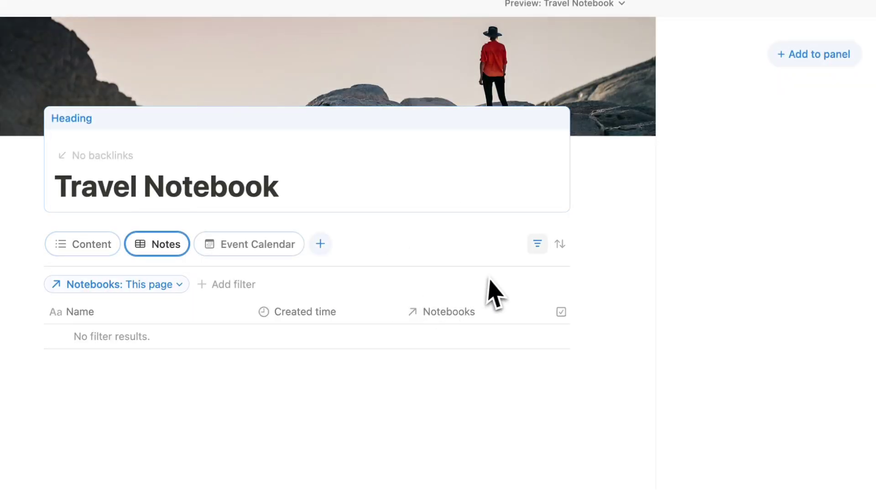
{"action": "left_click", "coordinate": [560, 244]}
{"action": "left_click", "coordinate": [599, 276]}
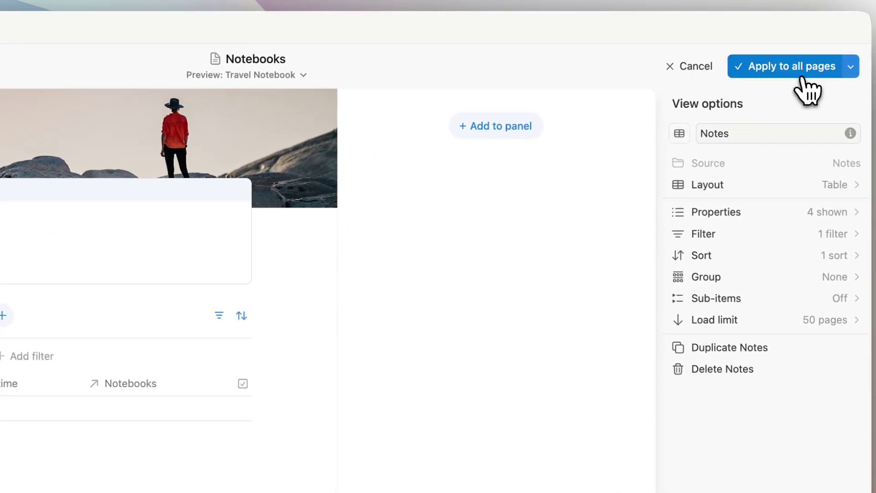
{"action": "left_click", "coordinate": [826, 57]}
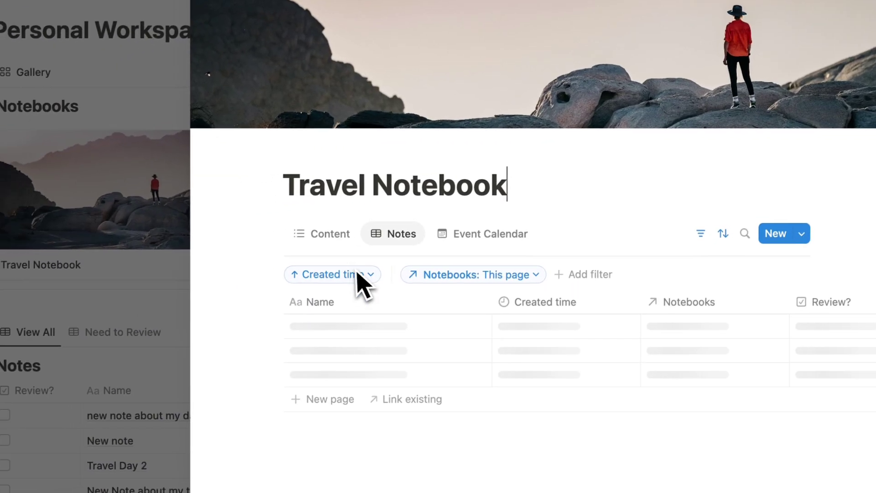
Check the Notes tab on the Reading Notebook page, closing the page when done.
{"action": "key", "text": "Escape"}
{"action": "left_click", "coordinate": [397, 218]}
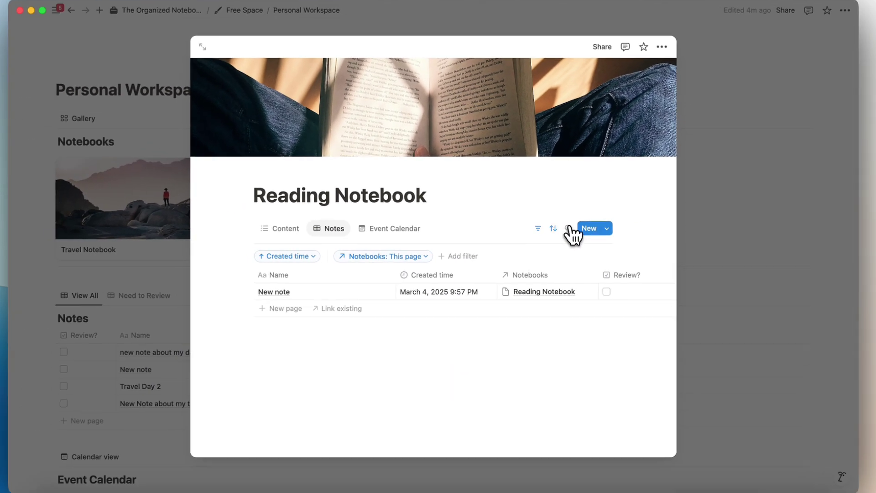
{"action": "left_click", "coordinate": [853, 201]}
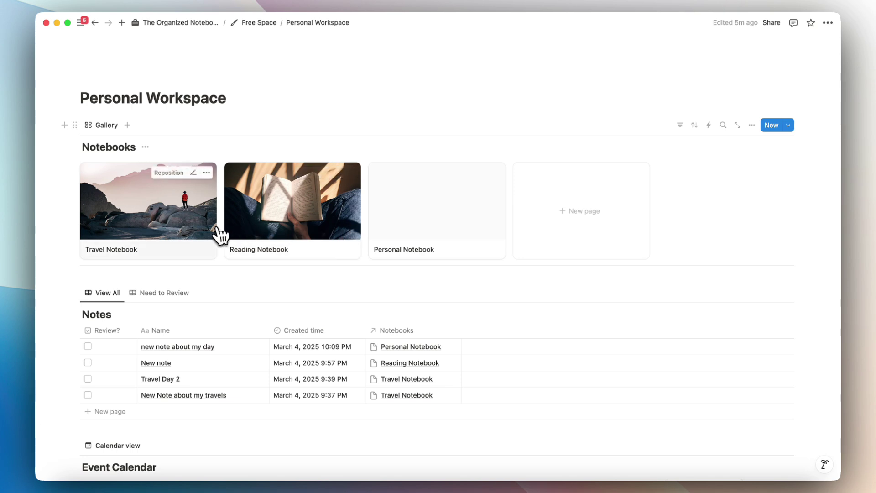
Create a template for the Notebooks database titled "New Notebook" and show its Content tab.
{"action": "scroll", "coordinate": [203, 235], "scroll_direction": "down", "scroll_amount": 1}
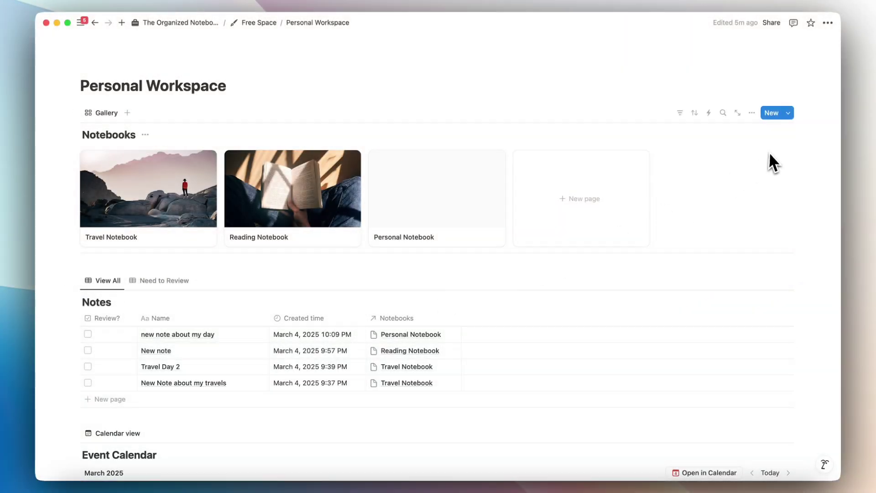
{"action": "left_click", "coordinate": [788, 113]}
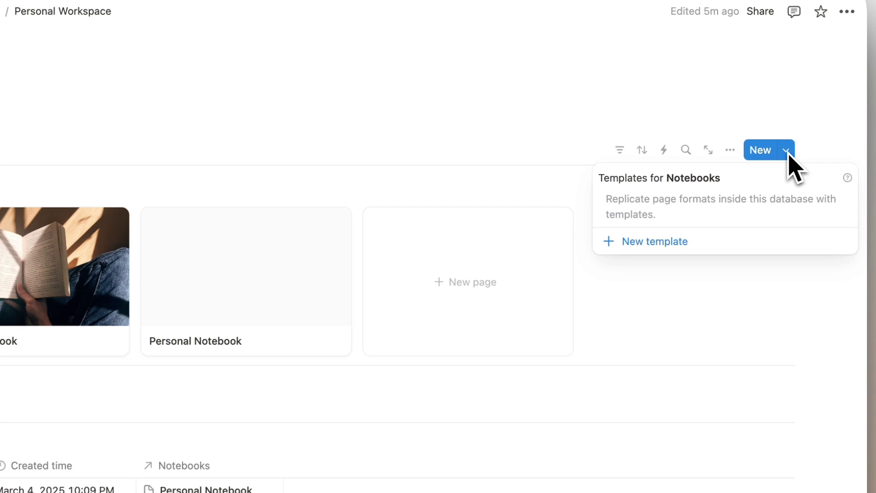
{"action": "left_click", "coordinate": [704, 250]}
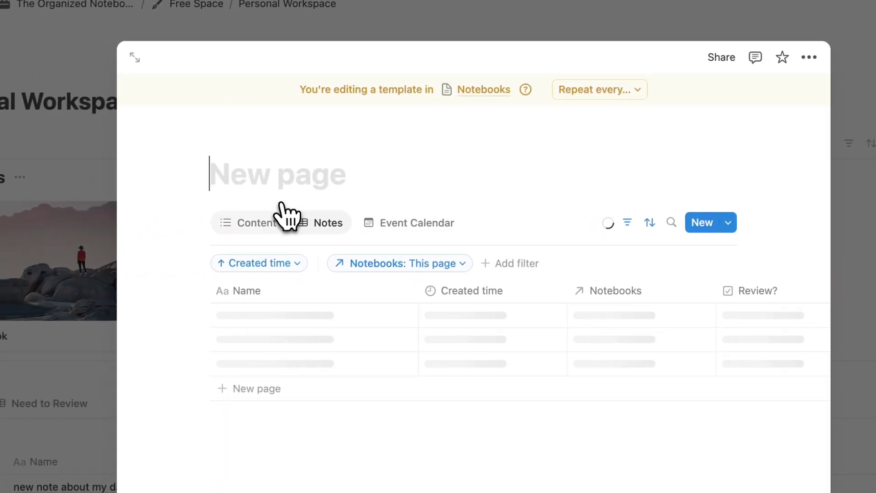
{"action": "left_click", "coordinate": [269, 222]}
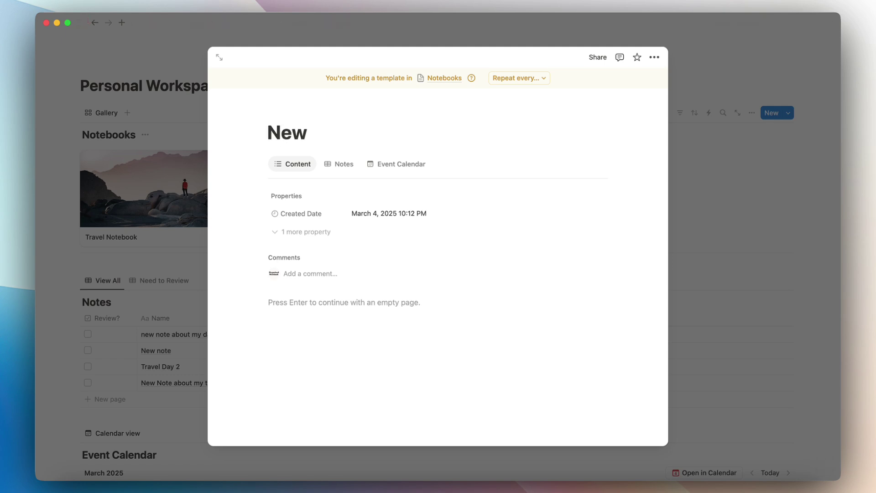
Insert a linked view of the Notes database in the template's body, using the existing View All view.
{"action": "left_click", "coordinate": [306, 299]}
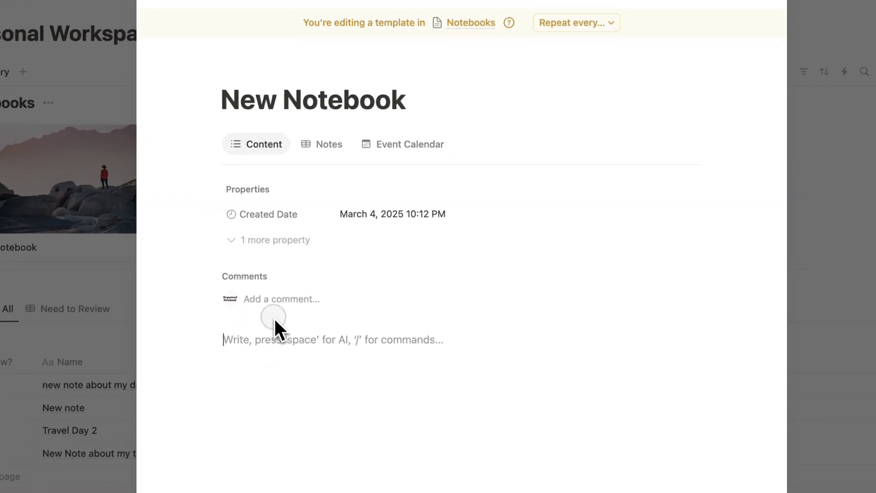
{"action": "type", "text": "/linked"}
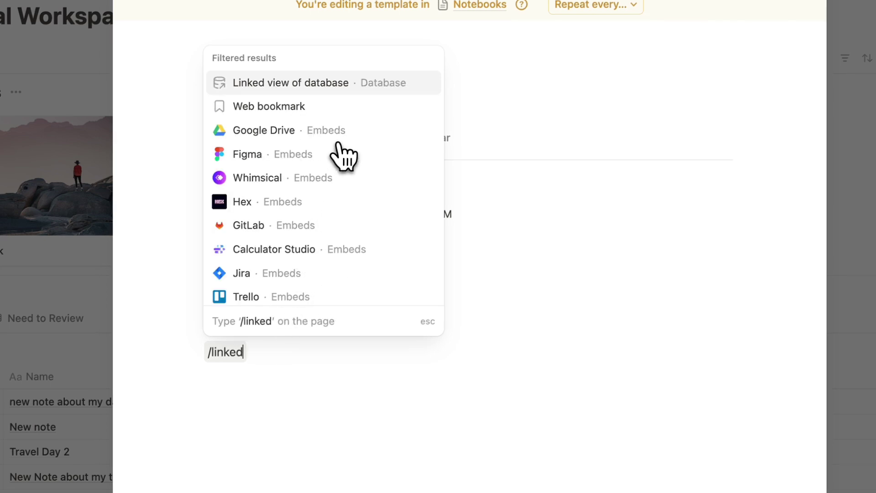
{"action": "left_click", "coordinate": [337, 92]}
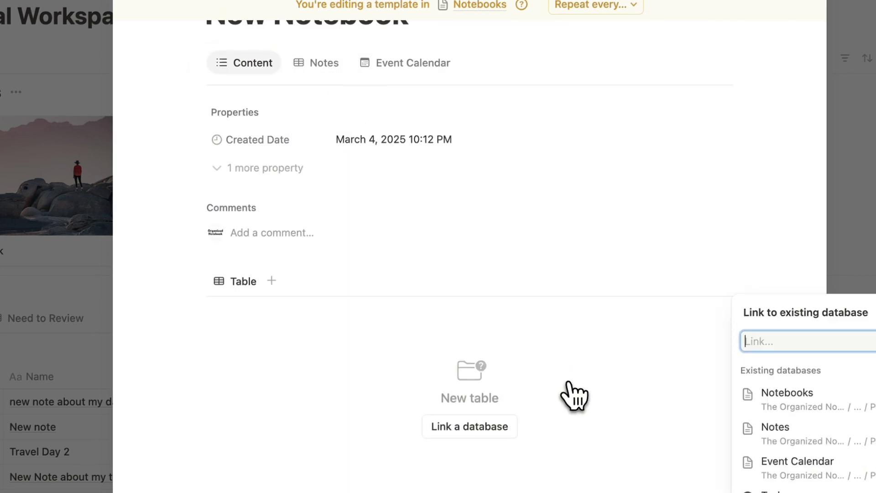
{"action": "left_click", "coordinate": [775, 427]}
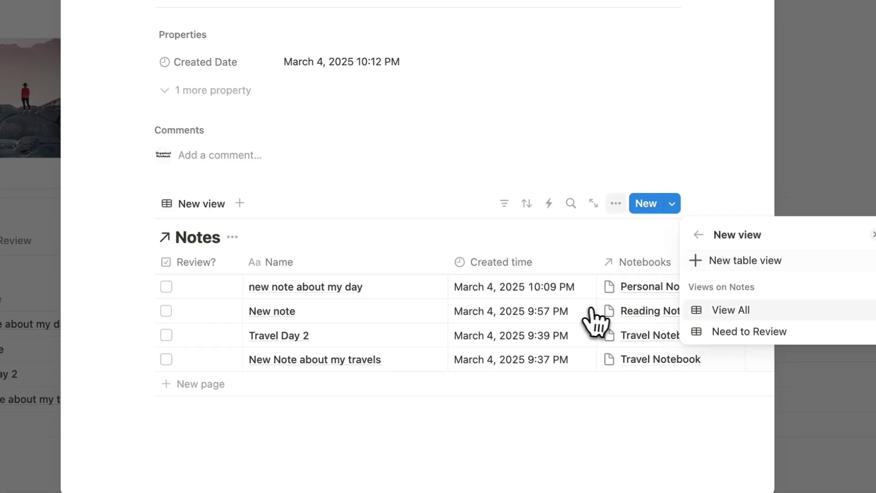
{"action": "left_click", "coordinate": [731, 310]}
{"action": "left_click", "coordinate": [499, 244]}
Filter the linked Notes view to Notebooks containing New Notebook, saving the filter for everyone before leaving the template.
{"action": "left_click", "coordinate": [504, 204]}
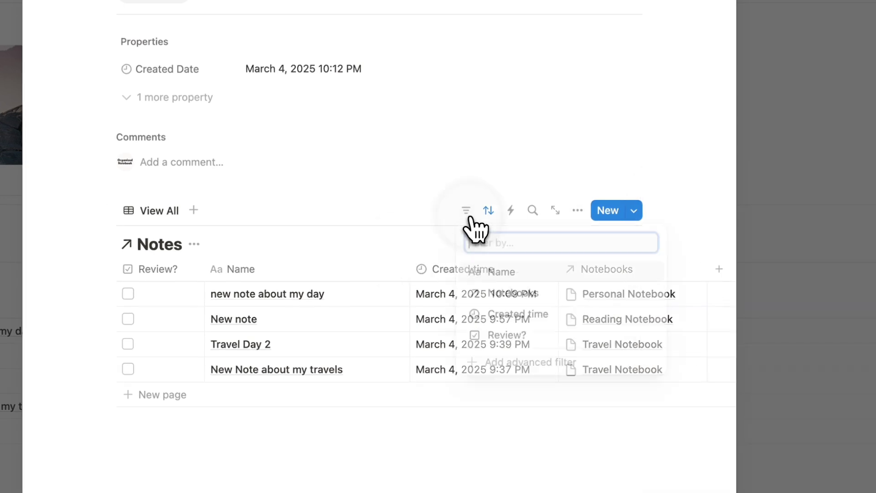
{"action": "left_click", "coordinate": [533, 299]}
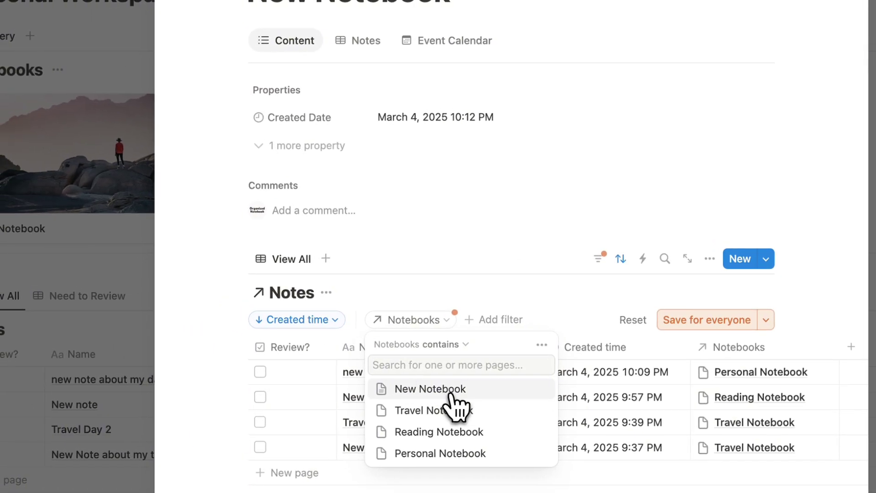
{"action": "left_click", "coordinate": [449, 391]}
{"action": "left_click", "coordinate": [448, 307]}
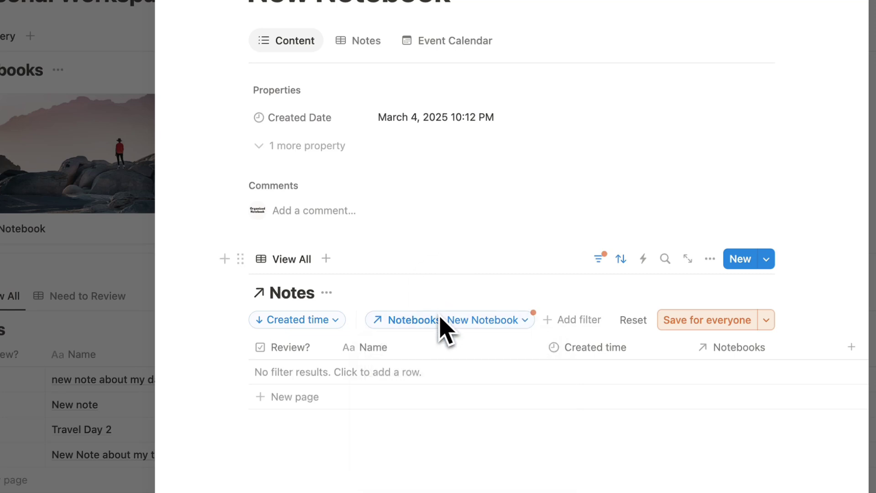
{"action": "scroll", "coordinate": [441, 320], "scroll_direction": "up", "scroll_amount": 3}
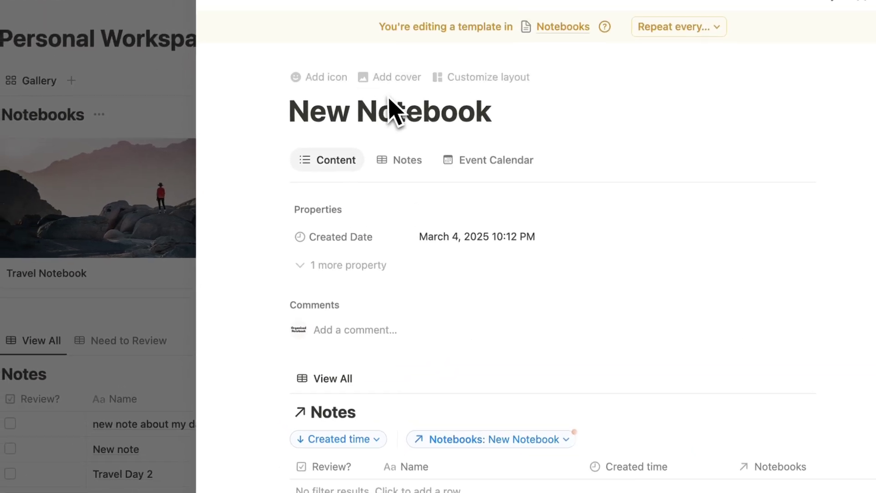
{"action": "scroll", "coordinate": [365, 443], "scroll_direction": "down", "scroll_amount": 2}
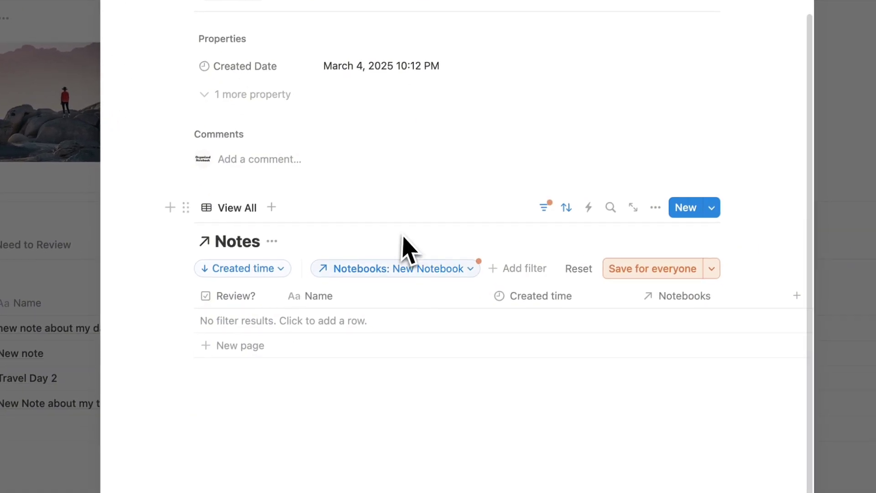
{"action": "left_click", "coordinate": [756, 363]}
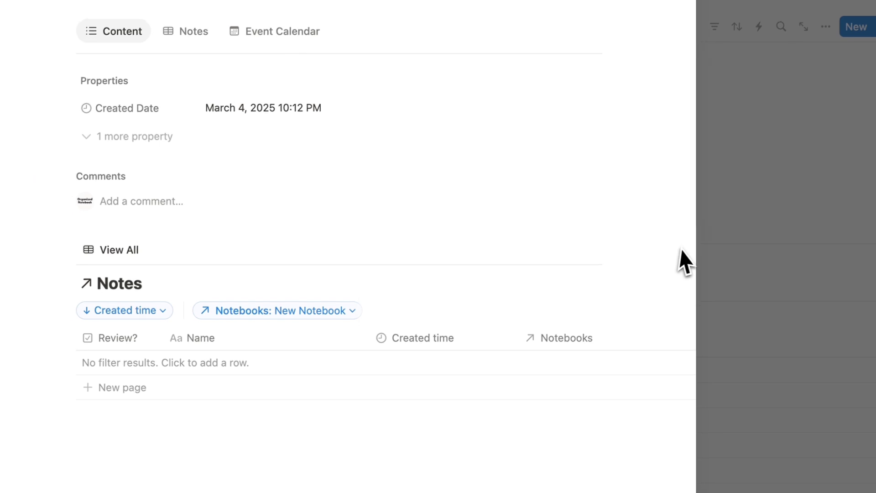
{"action": "left_click", "coordinate": [758, 234]}
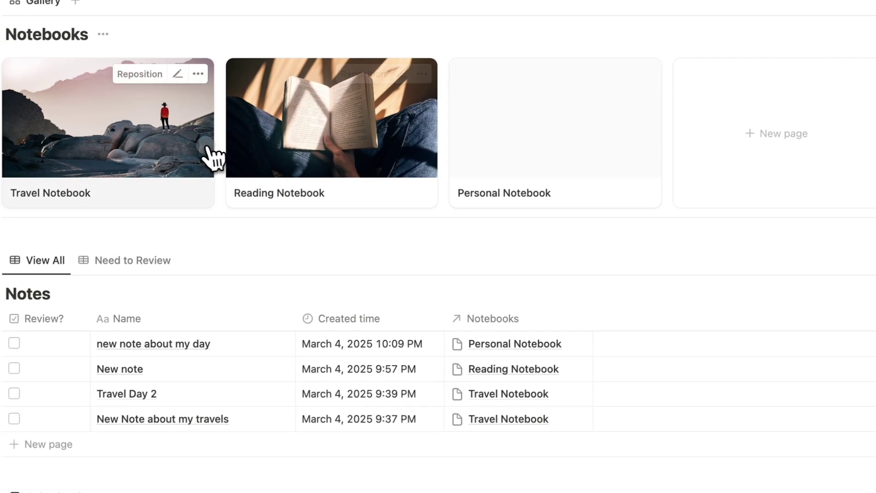
Apply the New Notebook template to the Travel Notebook page and check the notes in its linked view.
{"action": "left_click", "coordinate": [212, 157]}
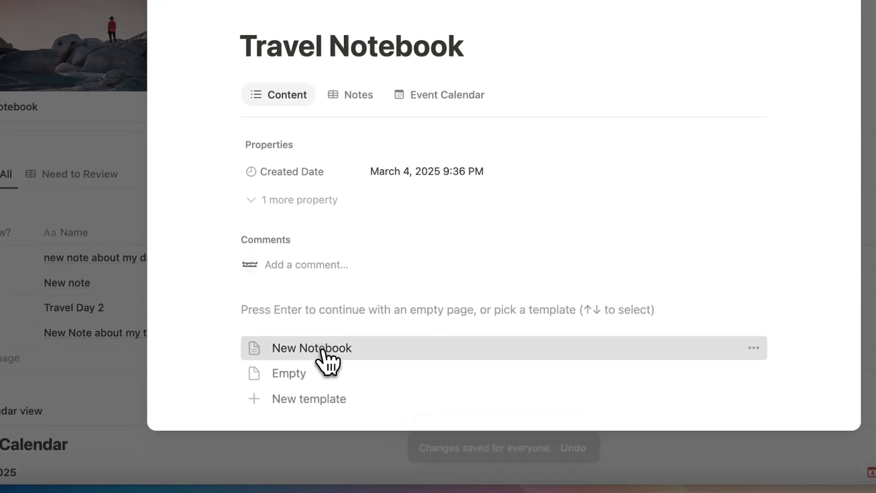
{"action": "left_click", "coordinate": [324, 353]}
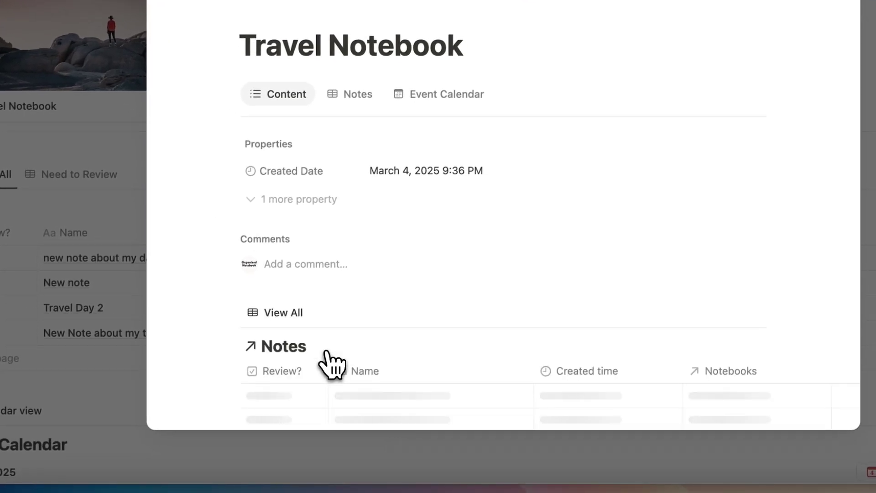
{"action": "scroll", "coordinate": [365, 328], "scroll_direction": "down", "scroll_amount": 4}
{"action": "scroll", "coordinate": [466, 269], "scroll_direction": "right", "scroll_amount": 5}
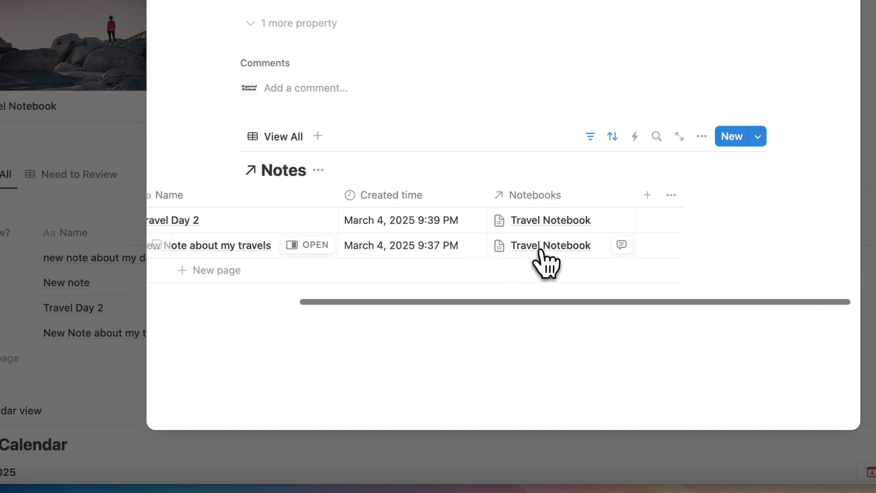
{"action": "left_click", "coordinate": [86, 144]}
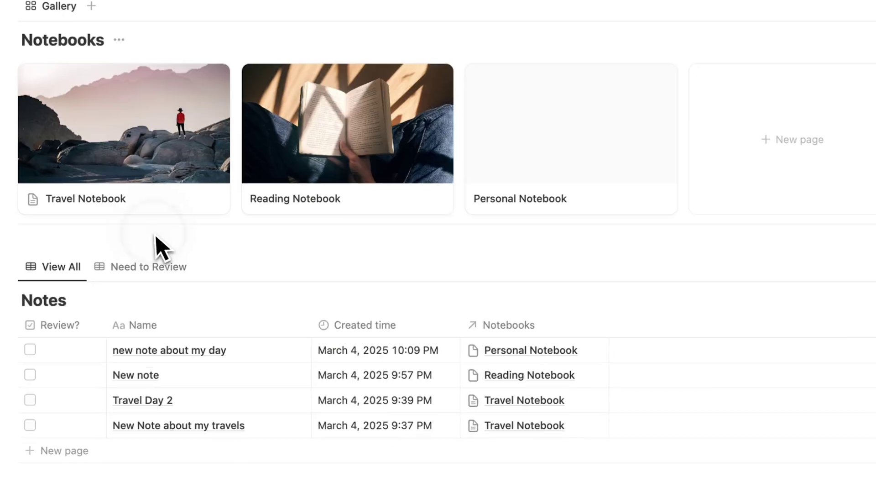
Apply the New Notebook template to the Reading Notebook page and look over its linked Notes view.
{"action": "left_click", "coordinate": [358, 197]}
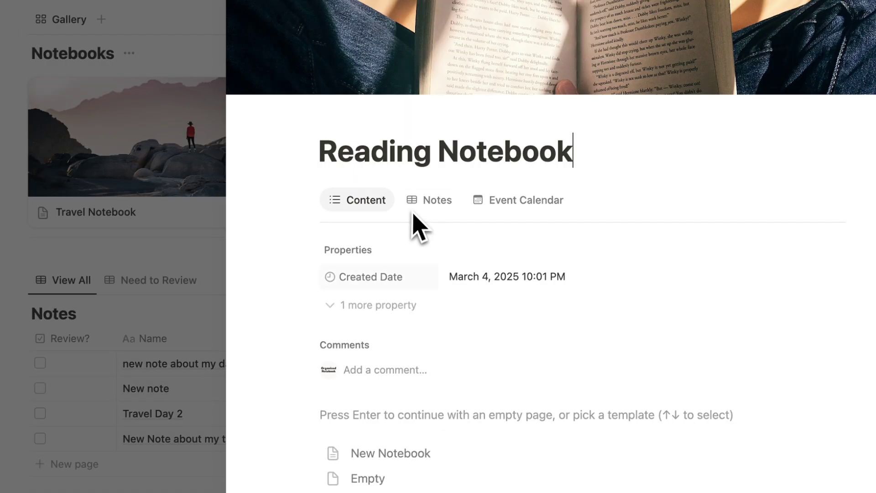
{"action": "scroll", "coordinate": [424, 315], "scroll_direction": "down", "scroll_amount": 5}
{"action": "left_click", "coordinate": [391, 224]}
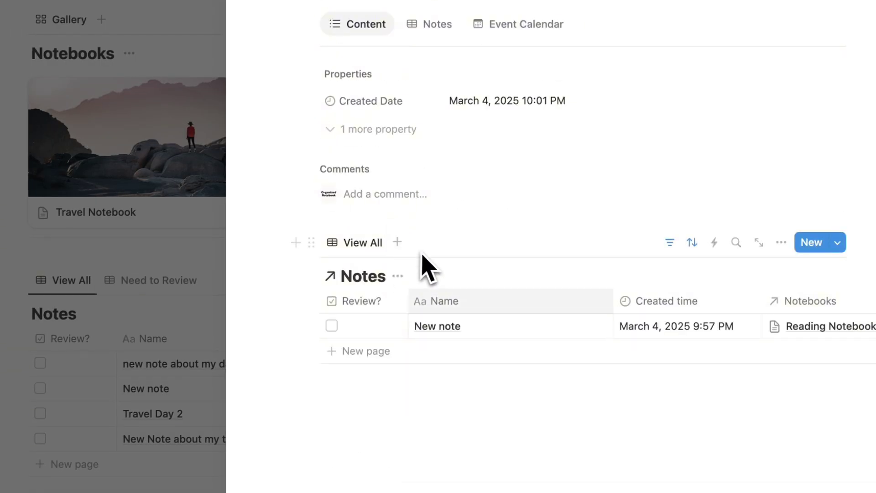
{"action": "scroll", "coordinate": [570, 329], "scroll_direction": "right", "scroll_amount": 4}
{"action": "scroll", "coordinate": [442, 292], "scroll_direction": "left", "scroll_amount": 5}
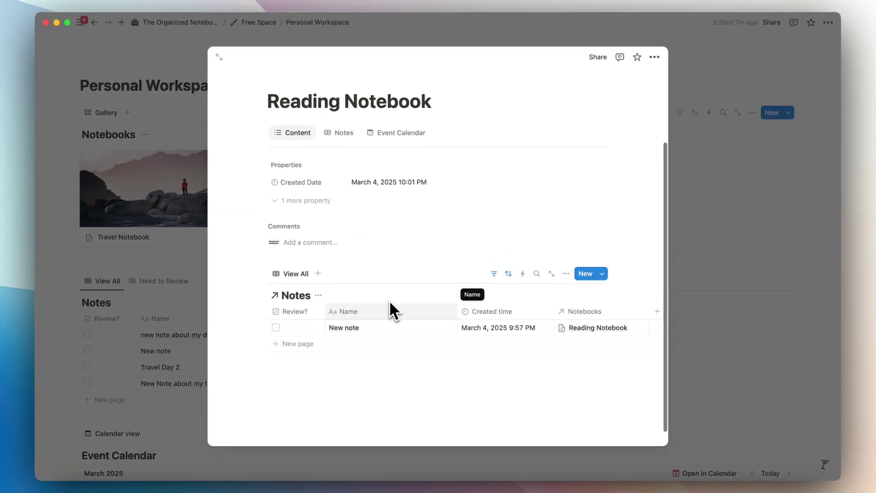
{"action": "scroll", "coordinate": [390, 300], "scroll_direction": "up", "scroll_amount": 3}
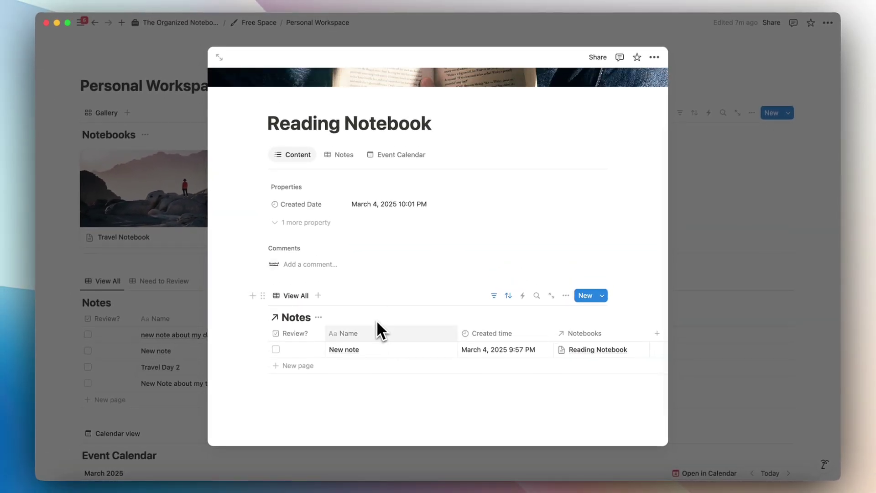
Compare the Notes tab with the Content tab on the Reading Notebook page, closing the page when done.
{"action": "left_click", "coordinate": [345, 156]}
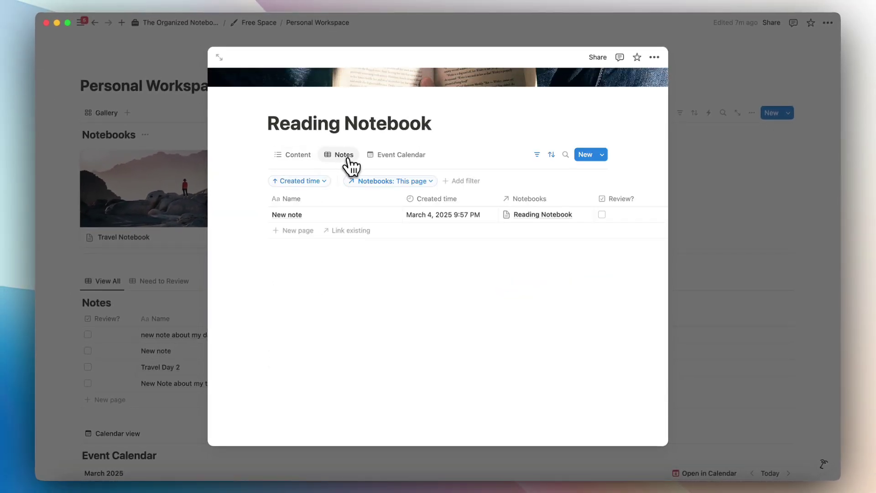
{"action": "left_click", "coordinate": [301, 157]}
{"action": "left_click", "coordinate": [344, 155]}
{"action": "scroll", "coordinate": [390, 226], "scroll_direction": "right", "scroll_amount": 3}
{"action": "scroll", "coordinate": [391, 226], "scroll_direction": "left", "scroll_amount": 3}
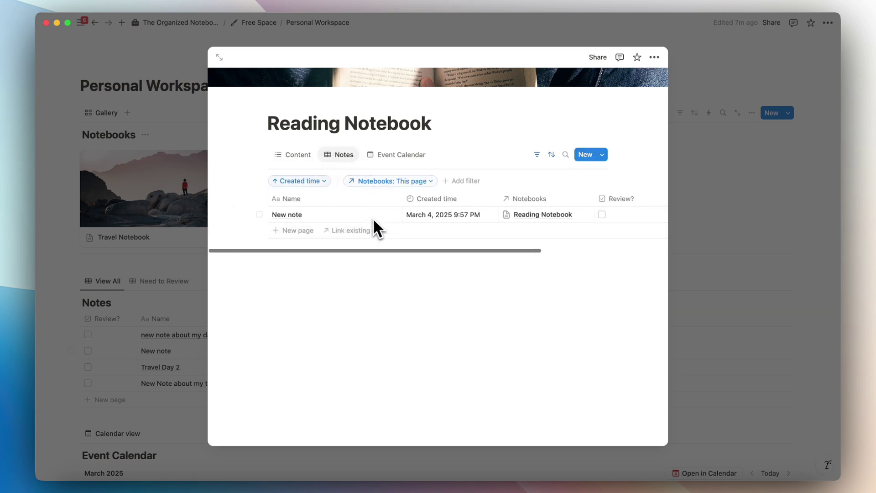
{"action": "left_click", "coordinate": [188, 248]}
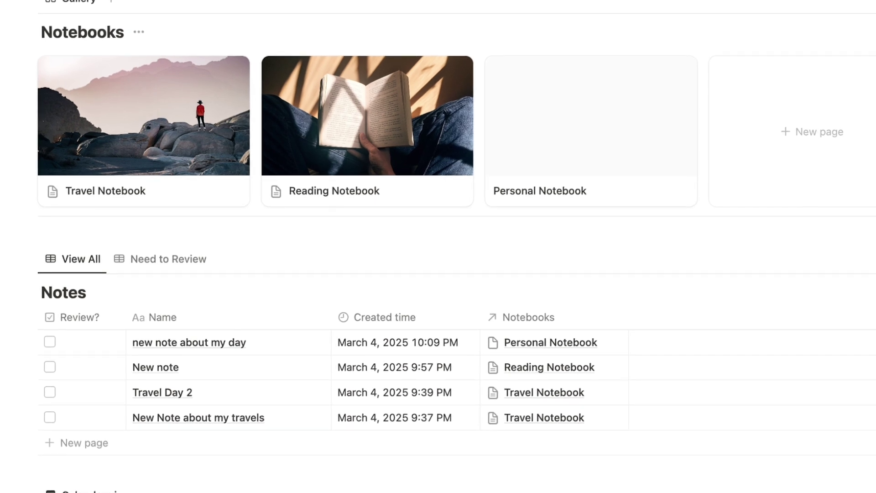
Look over the linked Notes view on the Travel Notebook page and the list of templates for Notebooks.
{"action": "left_click", "coordinate": [210, 199]}
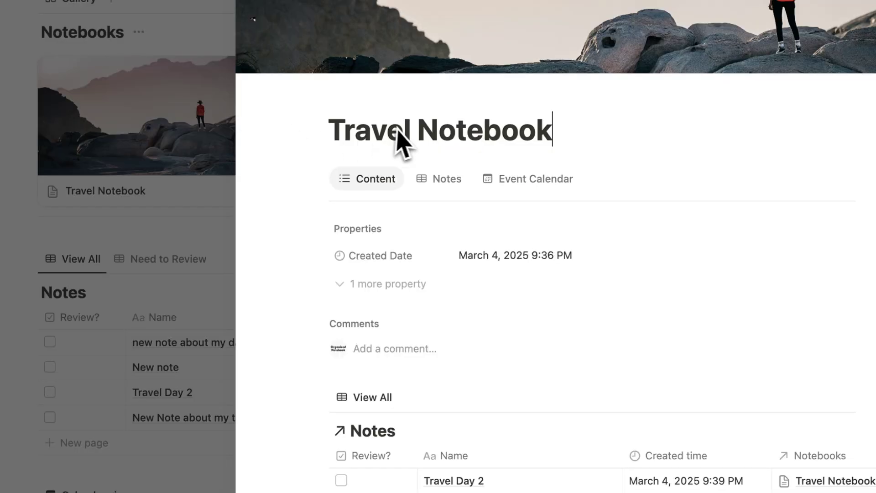
{"action": "scroll", "coordinate": [485, 196], "scroll_direction": "down", "scroll_amount": 4}
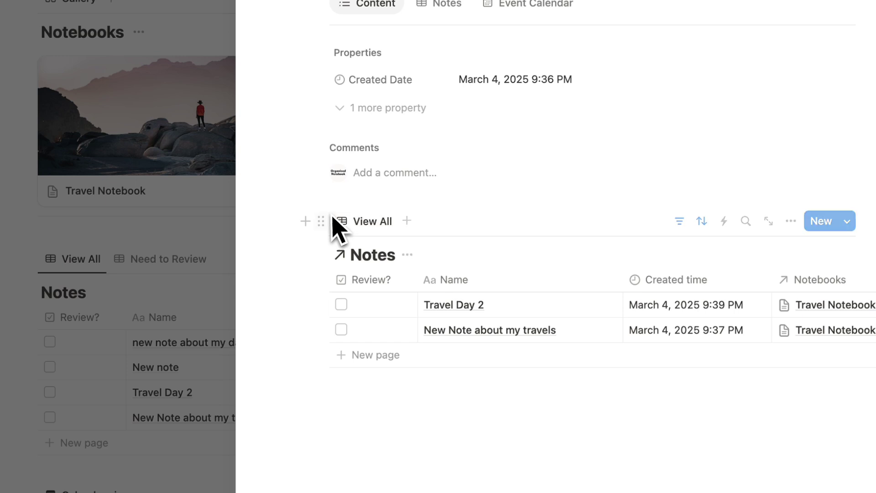
{"action": "left_click", "coordinate": [148, 224]}
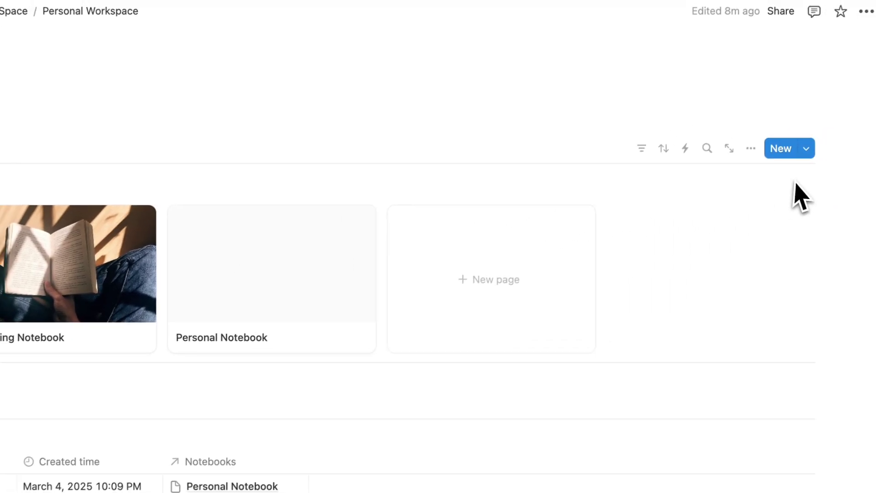
{"action": "left_click", "coordinate": [790, 119]}
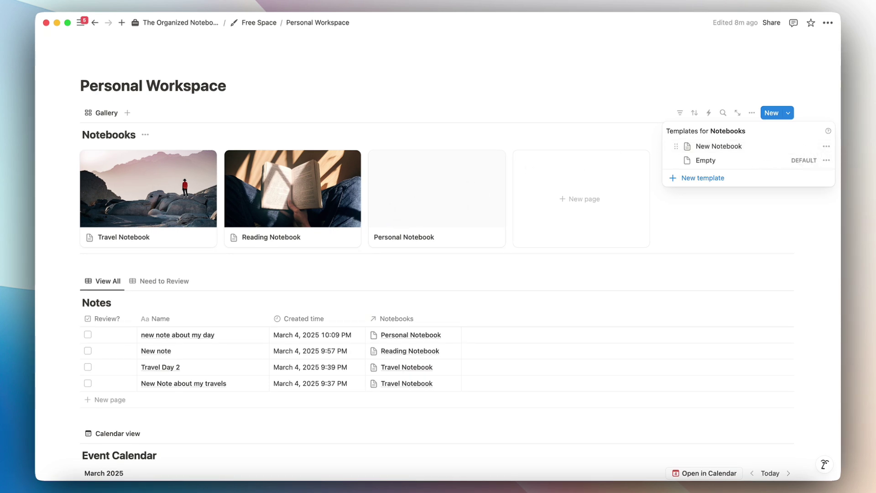
Apply the New Notebook template to the Personal Notebook page, check its linked Notes view and close the page.
{"action": "left_click", "coordinate": [395, 201]}
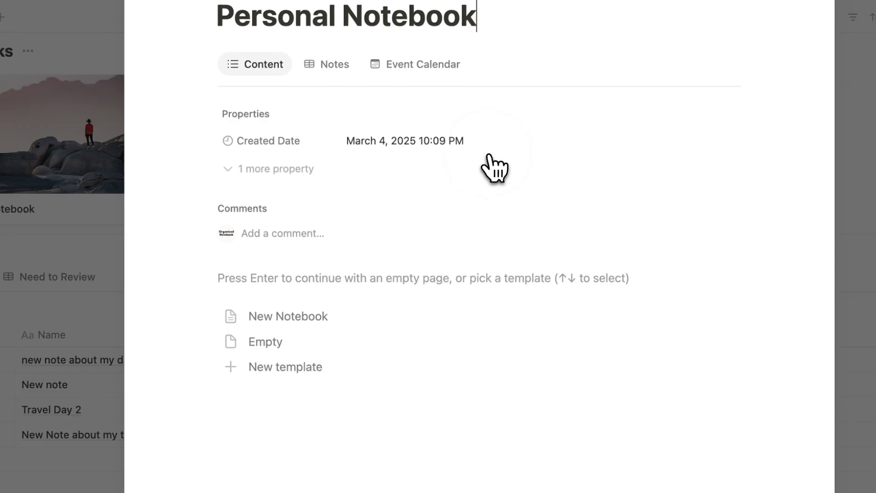
{"action": "left_click", "coordinate": [315, 317]}
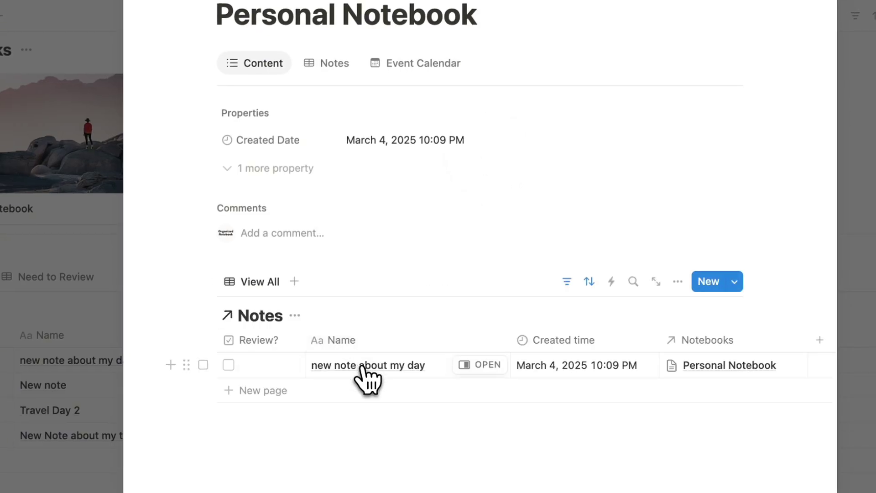
{"action": "scroll", "coordinate": [374, 372], "scroll_direction": "right", "scroll_amount": 5}
{"action": "key", "text": "Escape"}
Make New Notebook the default template for all views in Notebooks and create a new gallery page from it.
{"action": "left_click", "coordinate": [787, 100]}
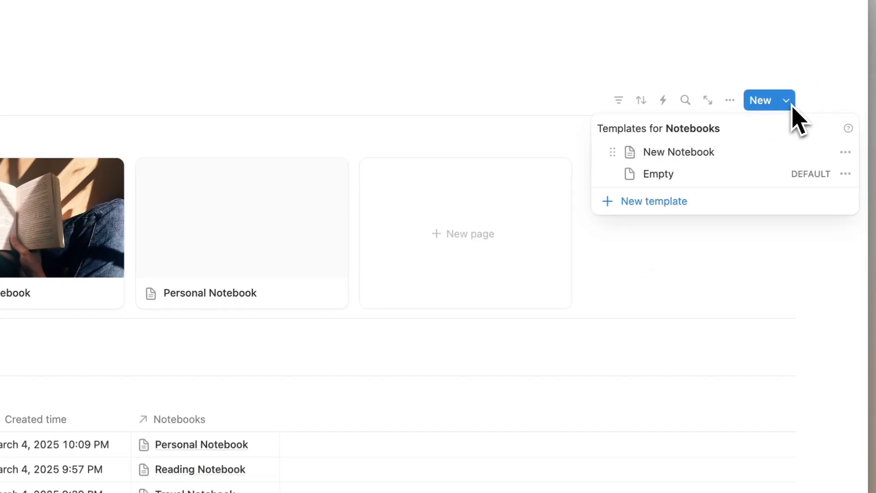
{"action": "left_click", "coordinate": [845, 152]}
{"action": "left_click", "coordinate": [778, 132]}
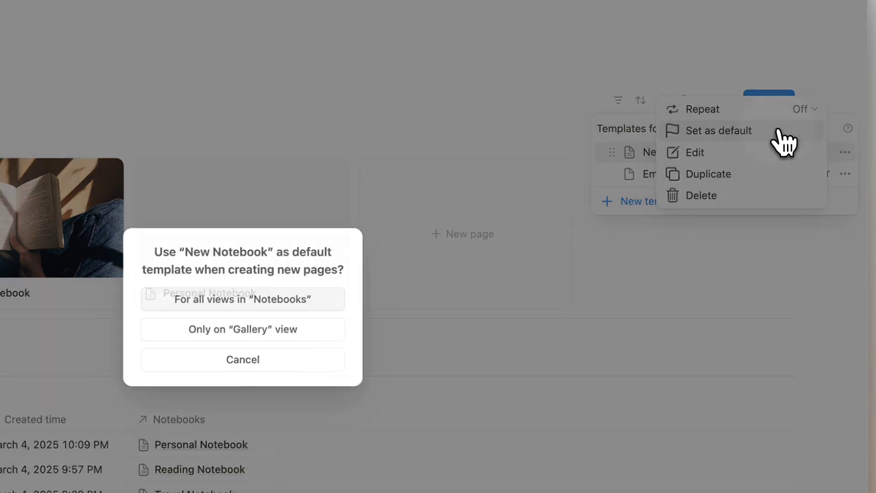
{"action": "left_click", "coordinate": [320, 302]}
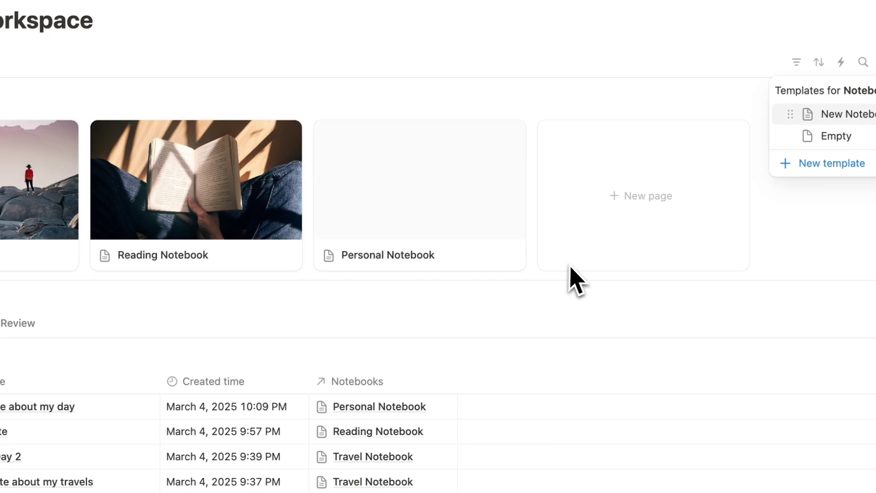
{"action": "left_click", "coordinate": [651, 229]}
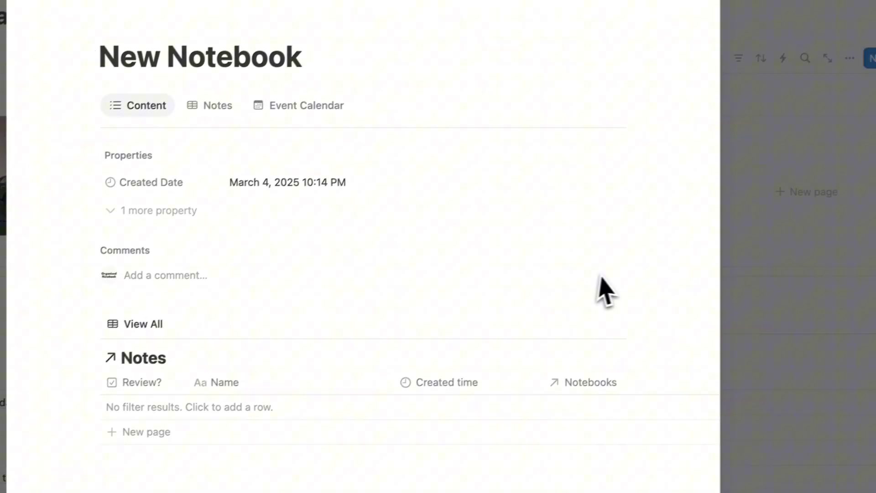
{"action": "left_click", "coordinate": [873, 213]}
Edit the New Notebook template so that Created time is the first column of its linked Notes view.
{"action": "left_click", "coordinate": [875, 58]}
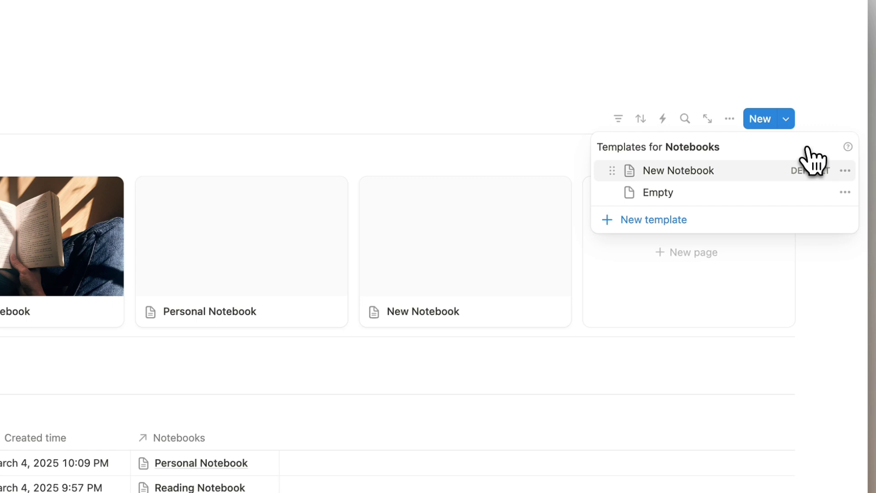
{"action": "left_click", "coordinate": [845, 169]}
{"action": "left_click", "coordinate": [765, 174]}
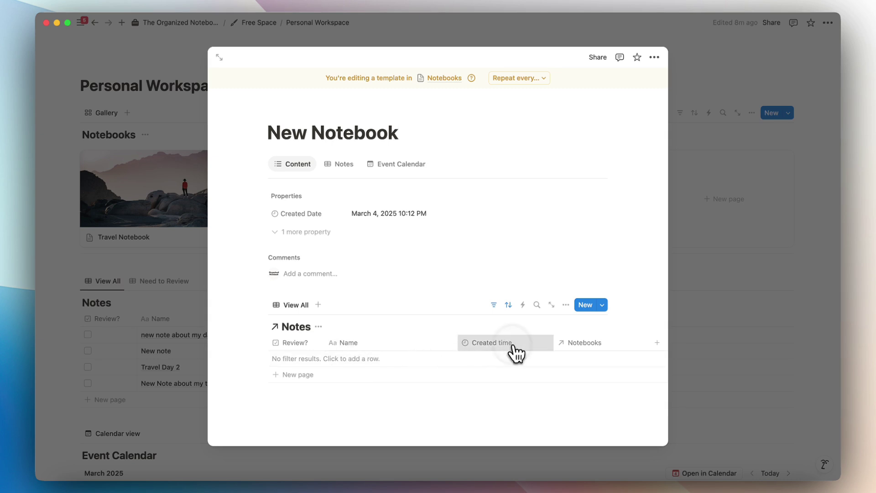
{"action": "left_click_drag", "start_coordinate": [514, 348], "coordinate": [284, 343]}
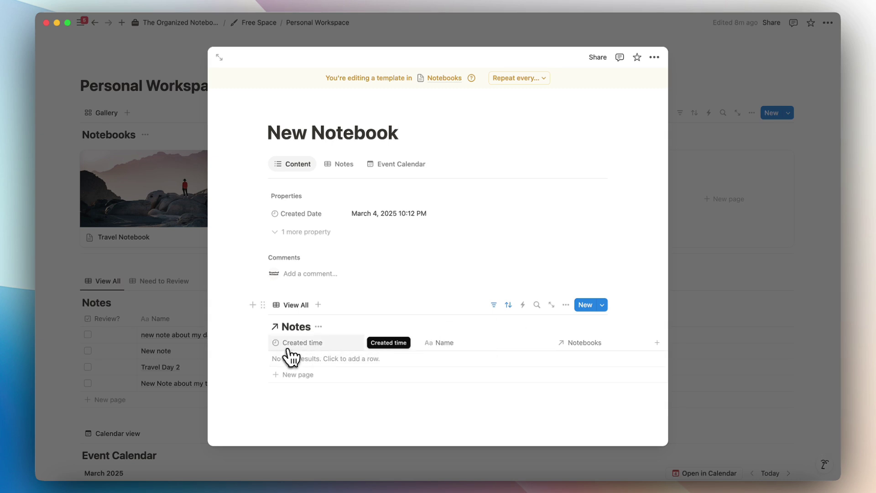
{"action": "left_click", "coordinate": [686, 161]}
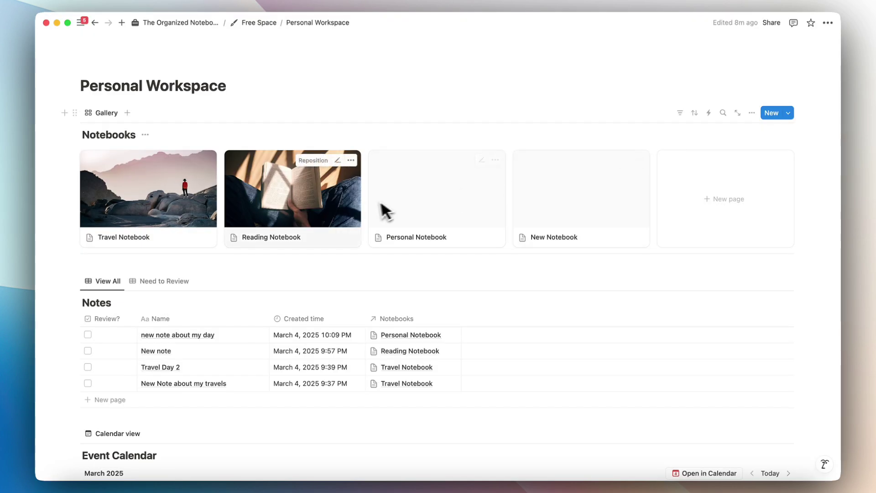
Delete the linked Notes view from the Travel Notebook page and reapply the New Notebook template.
{"action": "left_click", "coordinate": [179, 212]}
{"action": "scroll", "coordinate": [256, 244], "scroll_direction": "down", "scroll_amount": 5}
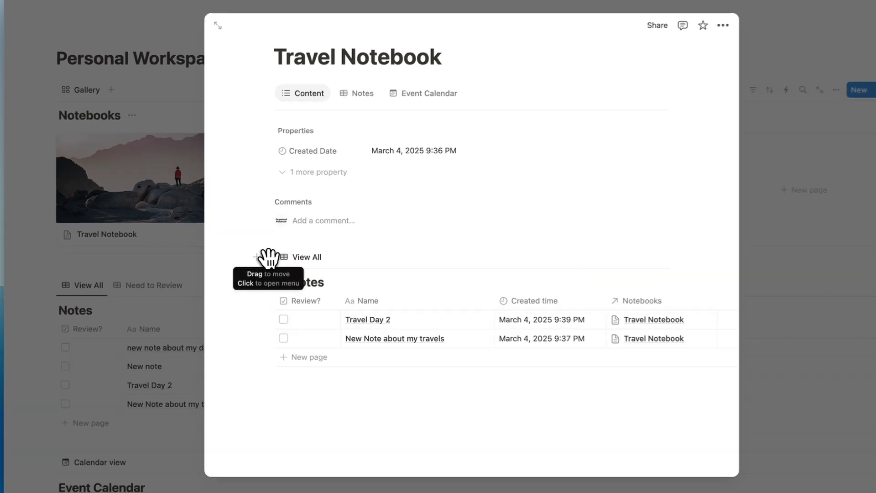
{"action": "left_click", "coordinate": [263, 256]}
{"action": "left_click", "coordinate": [195, 165]}
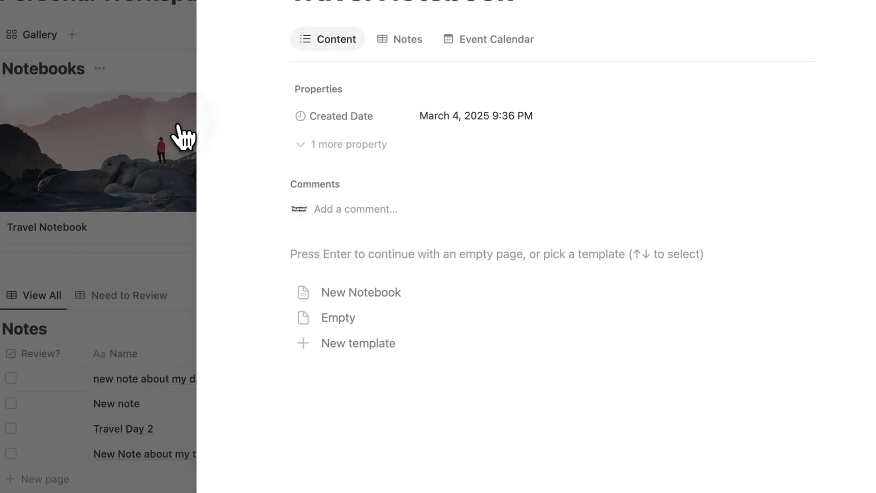
{"action": "left_click", "coordinate": [361, 293]}
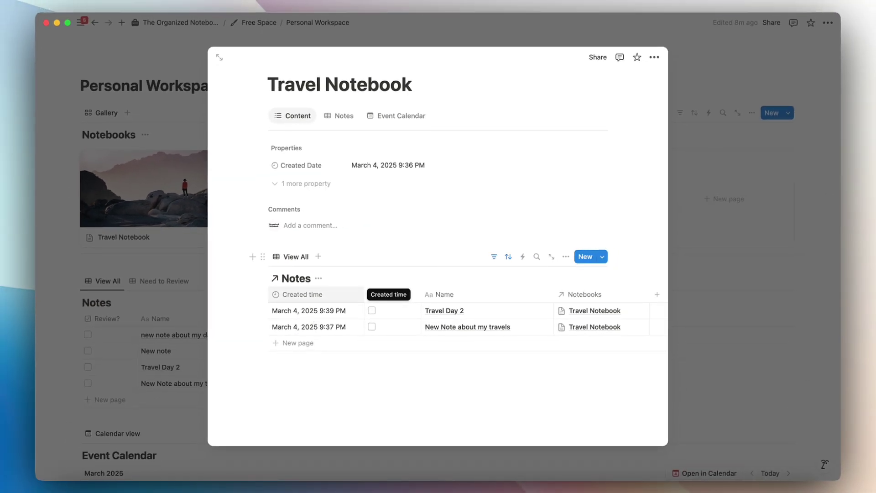
{"action": "left_click", "coordinate": [120, 259]}
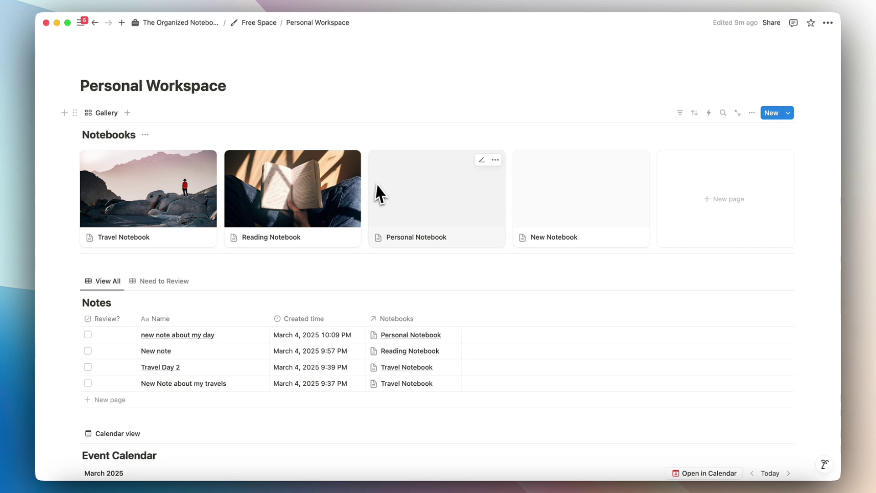
Customize the notebook layout so Created time is the first column in the Notes tab, applying it to all pages.
{"action": "left_click", "coordinate": [788, 113]}
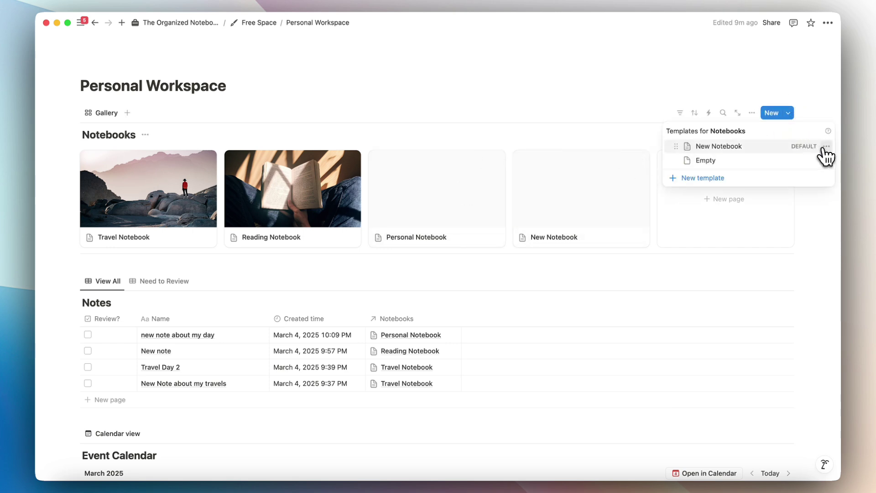
{"action": "left_click", "coordinate": [504, 140]}
{"action": "left_click", "coordinate": [187, 196]}
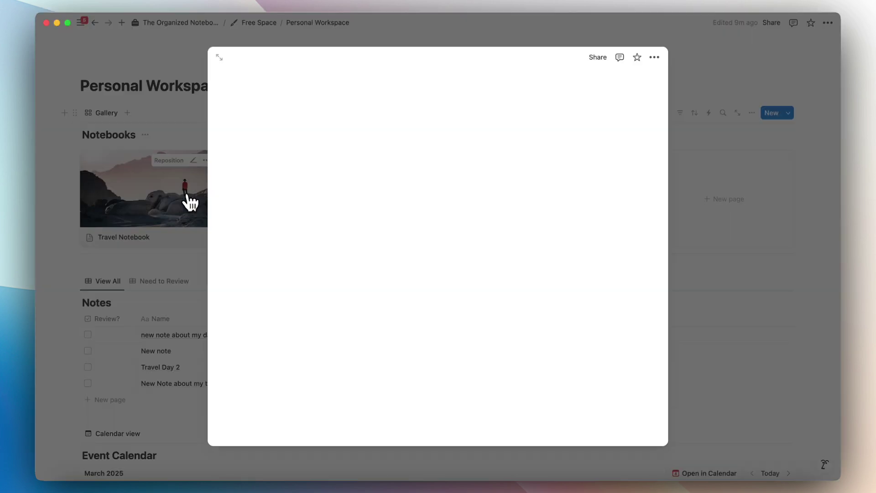
{"action": "left_click", "coordinate": [343, 230]}
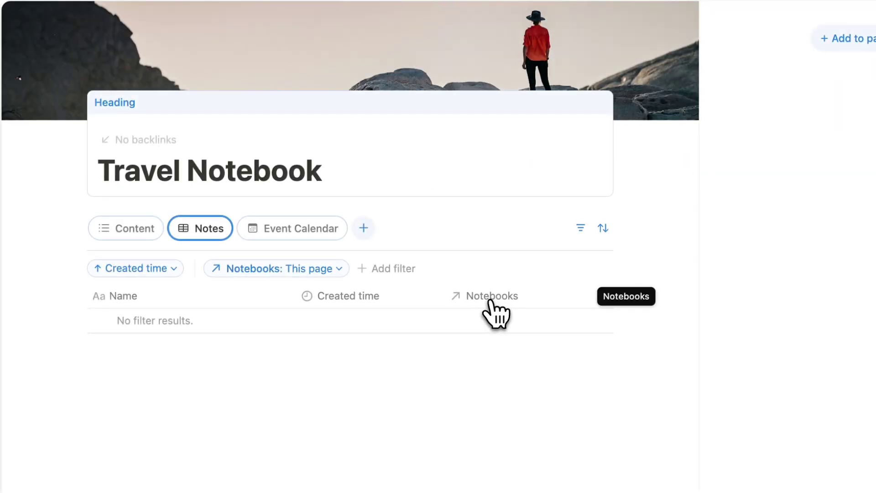
{"action": "left_click_drag", "start_coordinate": [392, 317], "coordinate": [201, 314]}
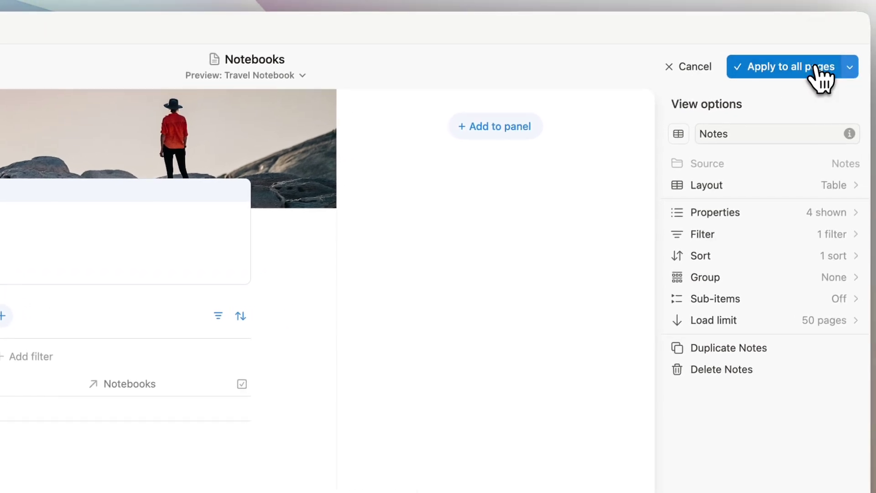
{"action": "left_click", "coordinate": [818, 75]}
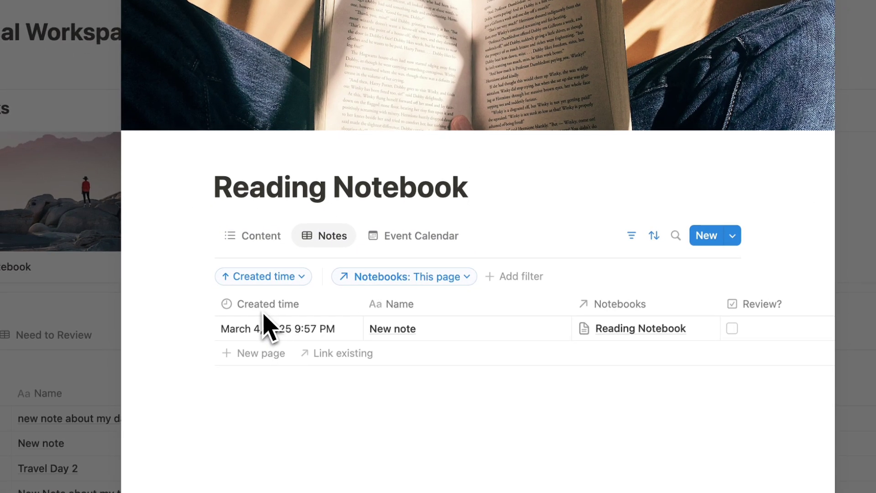
Check the column order in the Notes tab of the Reading Notebook and Personal Notebook pages.
{"action": "left_click", "coordinate": [53, 301]}
{"action": "left_click", "coordinate": [528, 250]}
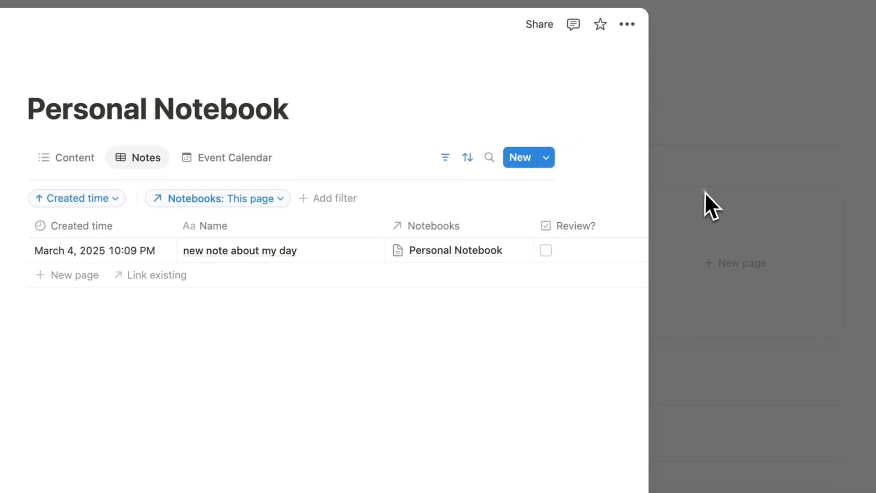
{"action": "left_click", "coordinate": [708, 204]}
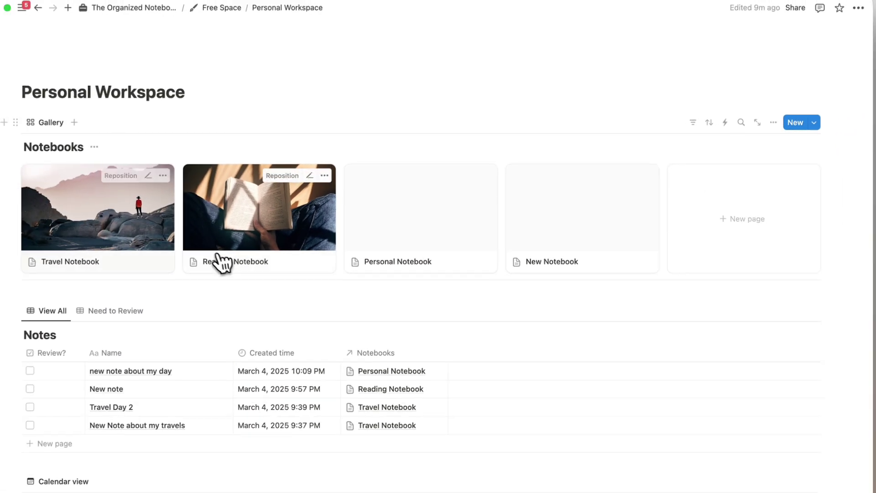
Compare the linked Notes view in the Travel Notebook's Content tab with the page's Notes tab.
{"action": "left_click", "coordinate": [127, 229]}
{"action": "left_click", "coordinate": [257, 240]}
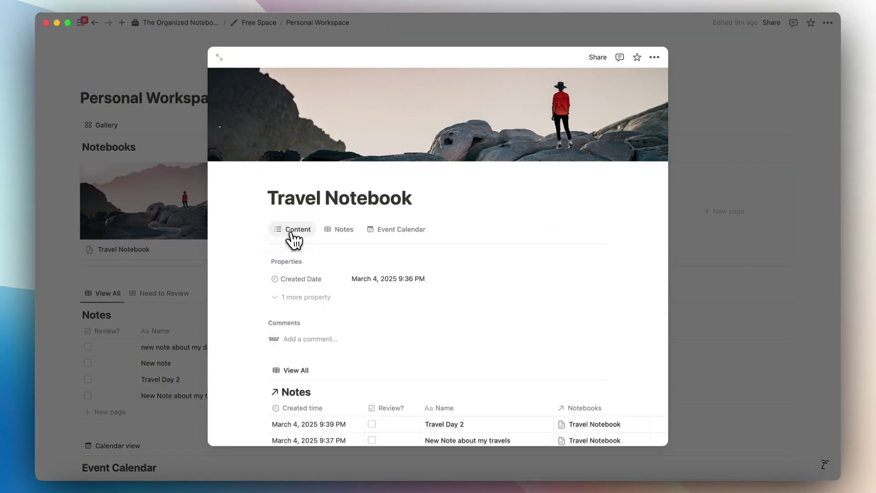
{"action": "scroll", "coordinate": [269, 274], "scroll_direction": "down", "scroll_amount": 5}
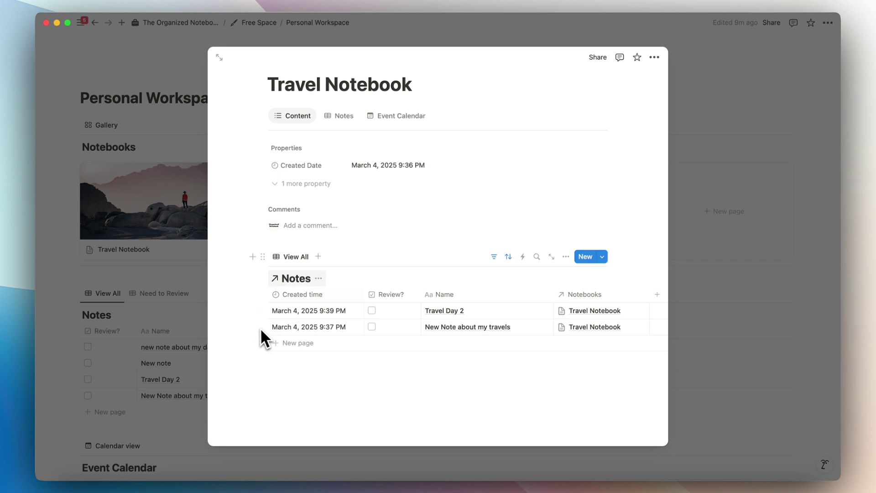
{"action": "scroll", "coordinate": [292, 365], "scroll_direction": "up", "scroll_amount": 5}
{"action": "left_click", "coordinate": [174, 292]}
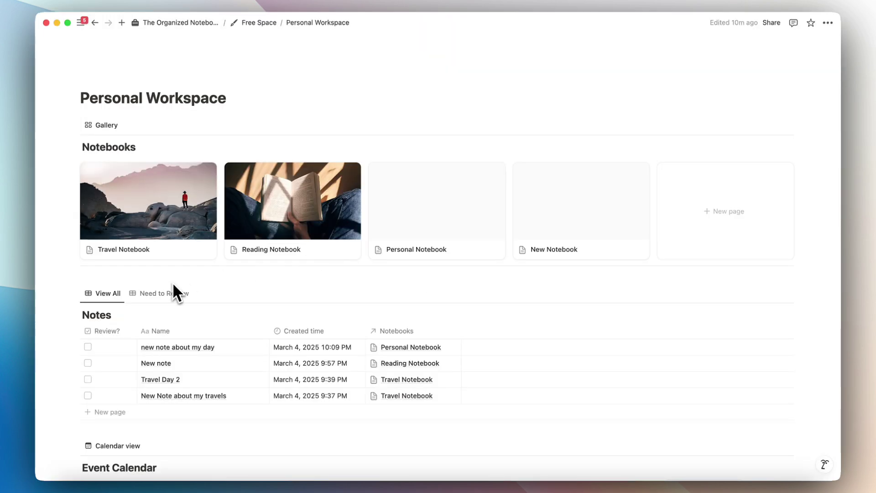
{"action": "left_click", "coordinate": [177, 234]}
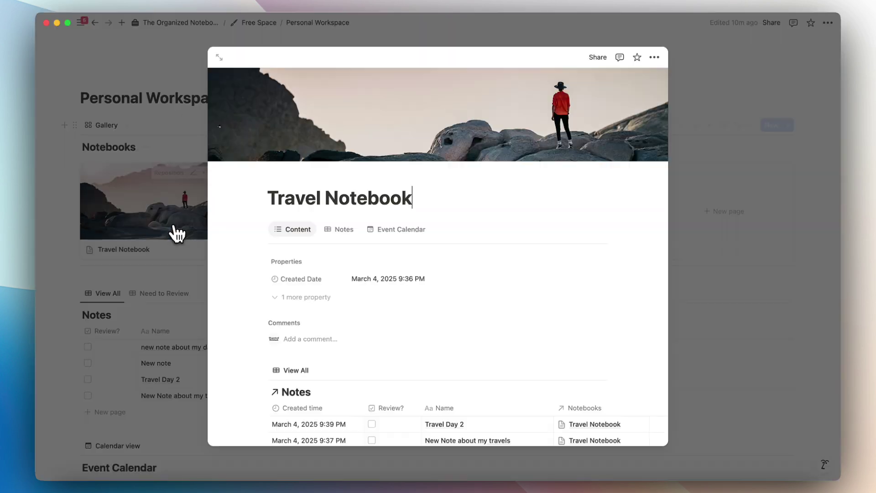
{"action": "left_click", "coordinate": [340, 230]}
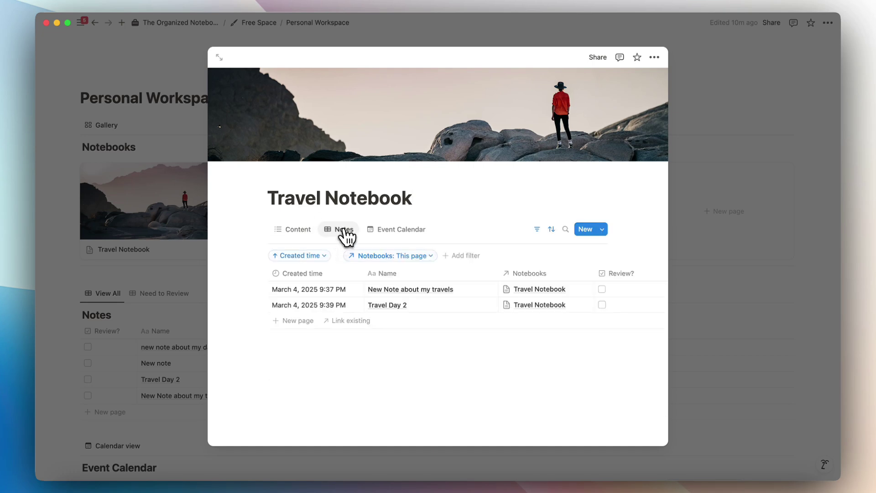
{"action": "left_click", "coordinate": [201, 253]}
Open the New Notebook template for editing and examine the linked Notes view in its Content tab.
{"action": "left_click", "coordinate": [788, 126]}
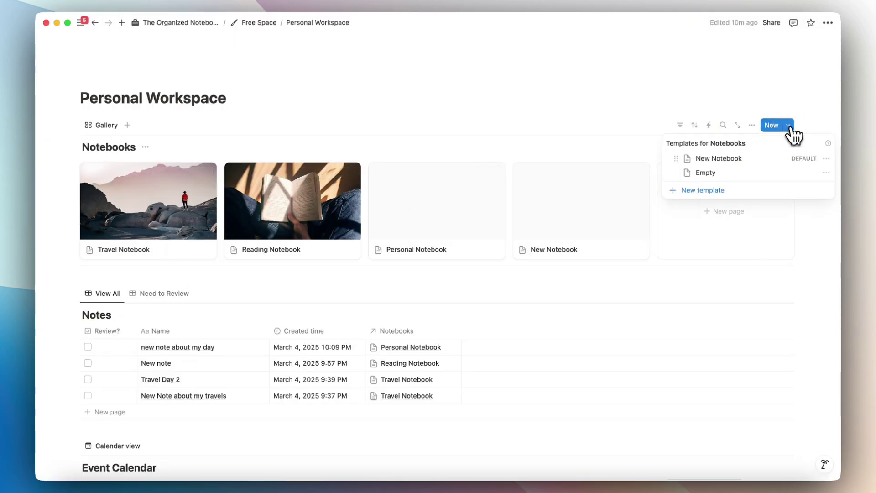
{"action": "left_click", "coordinate": [822, 160]}
{"action": "left_click", "coordinate": [772, 160]}
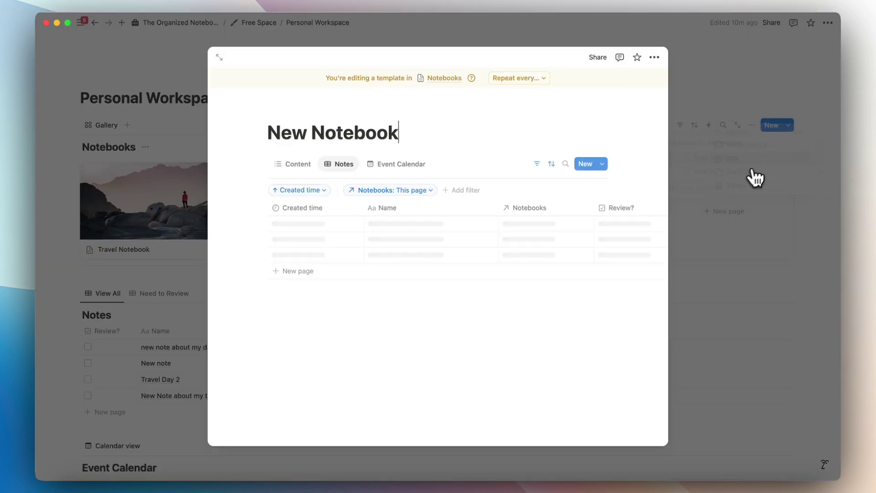
{"action": "left_click", "coordinate": [301, 166]}
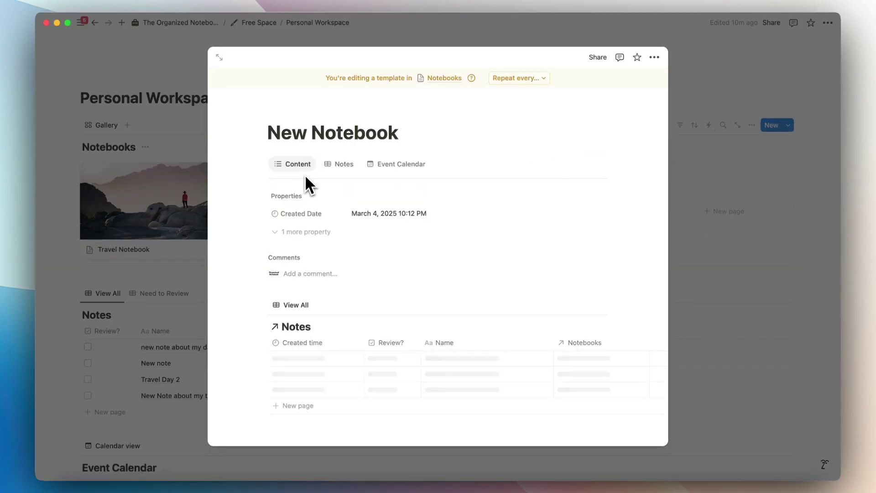
{"action": "scroll", "coordinate": [346, 314], "scroll_direction": "down", "scroll_amount": 2}
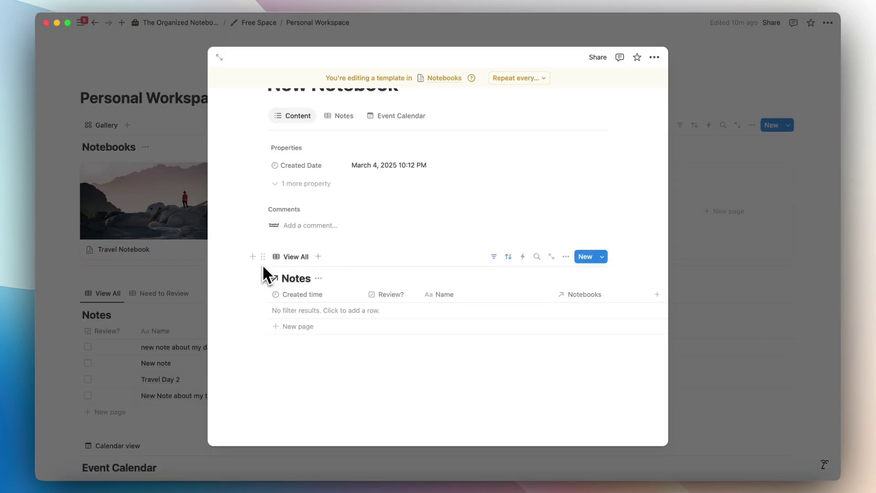
{"action": "left_click", "coordinate": [178, 279]}
Try to add a view of the existing Event Calendar database to the notebook layout from the Travel Notebook.
{"action": "left_click", "coordinate": [180, 221]}
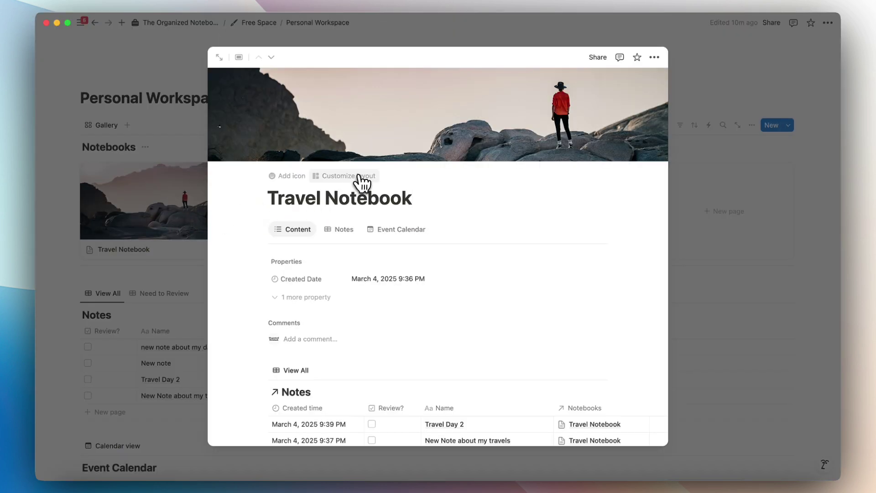
{"action": "left_click", "coordinate": [351, 177]}
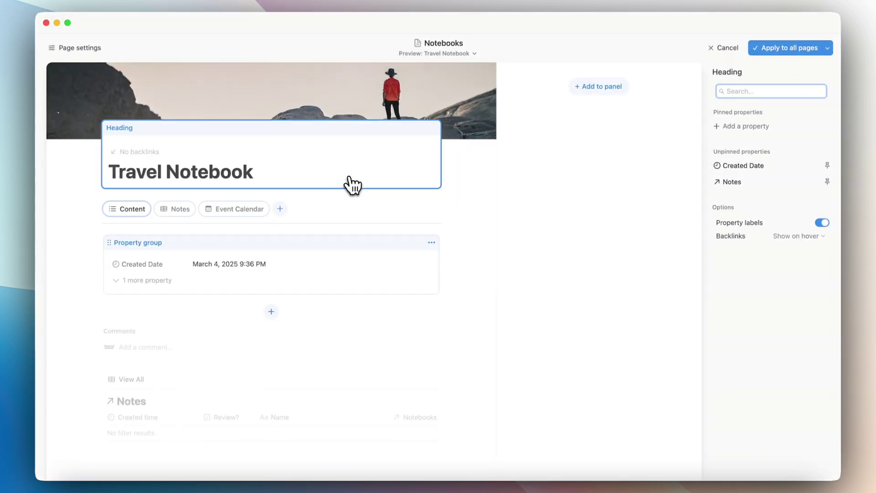
{"action": "left_click", "coordinate": [280, 209]}
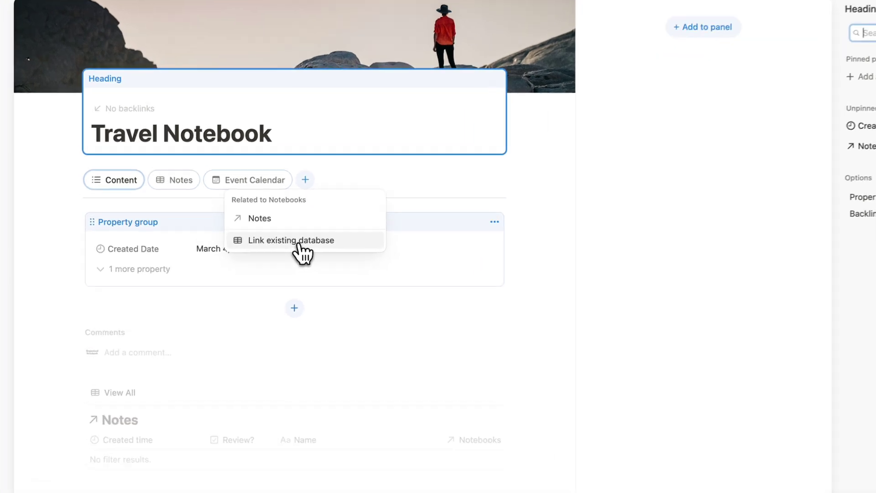
{"action": "left_click", "coordinate": [273, 260]}
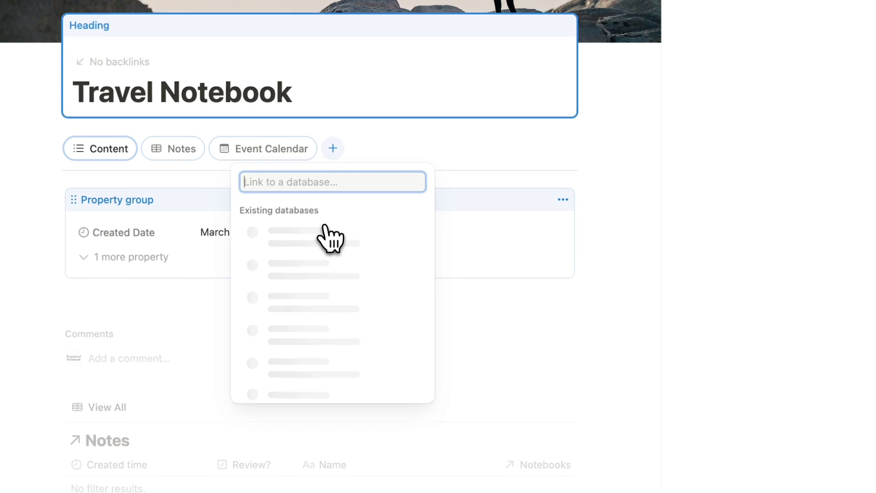
{"action": "left_click", "coordinate": [337, 301]}
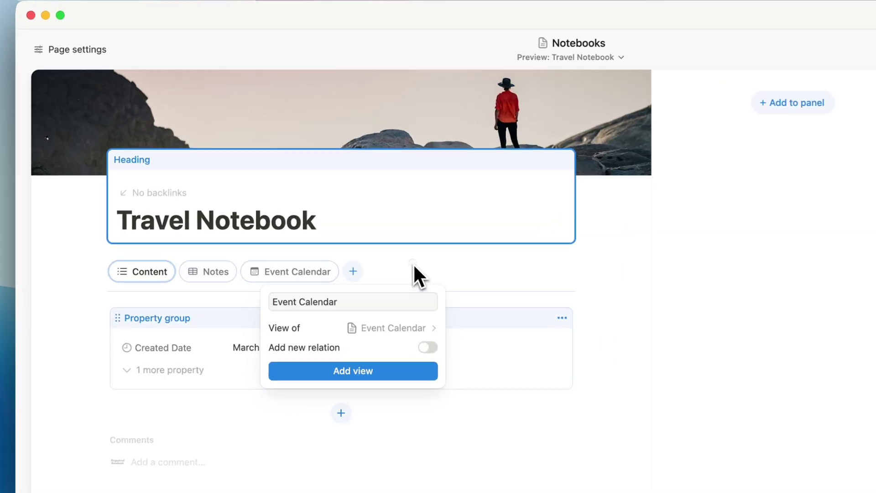
{"action": "left_click", "coordinate": [325, 212]}
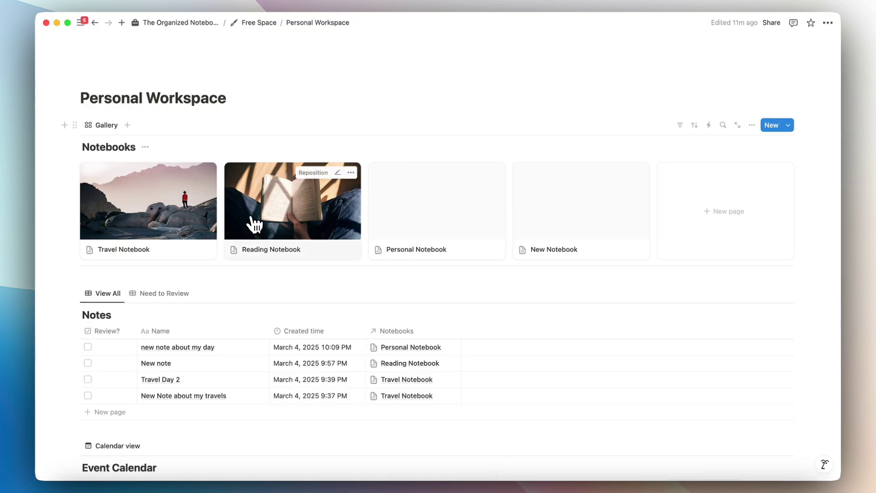
Open the Reading Notebook and examine the options available for its Notes tab.
{"action": "left_click", "coordinate": [253, 223]}
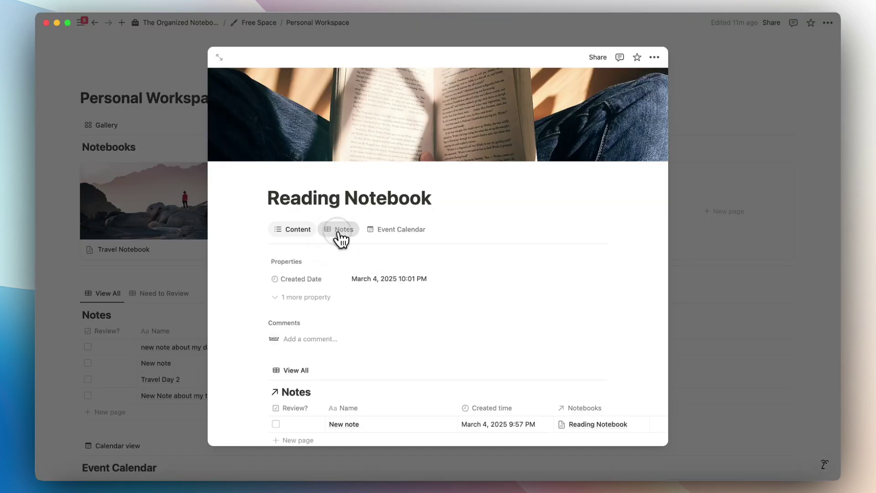
{"action": "left_click", "coordinate": [338, 231]}
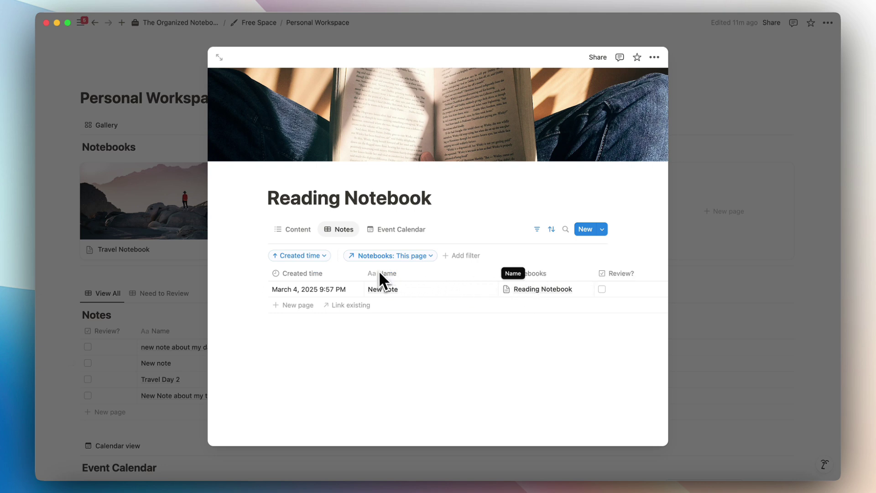
{"action": "left_click", "coordinate": [345, 230]}
{"action": "left_click", "coordinate": [344, 231]}
{"action": "left_click", "coordinate": [345, 231]}
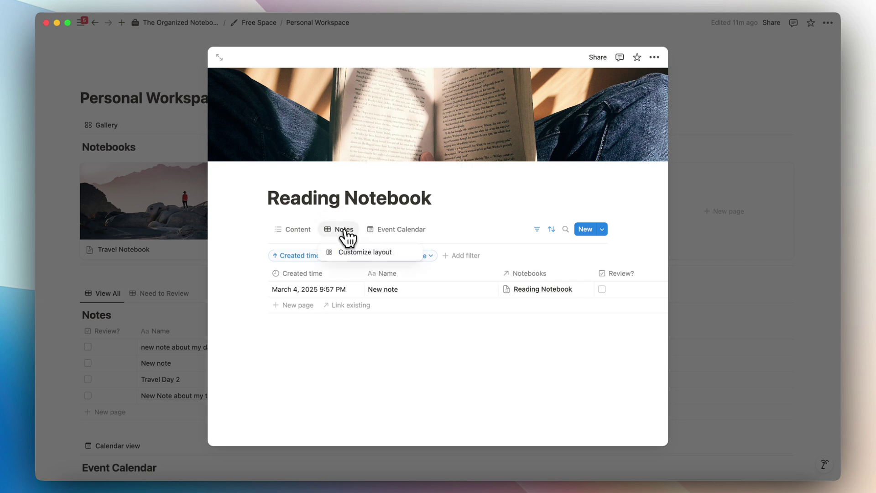
Compare the Content, Notes and Event Calendar tabs of the Reading Notebook.
{"action": "left_click", "coordinate": [313, 231]}
{"action": "scroll", "coordinate": [335, 278], "scroll_direction": "down", "scroll_amount": 3}
{"action": "scroll", "coordinate": [335, 277], "scroll_direction": "up", "scroll_amount": 3}
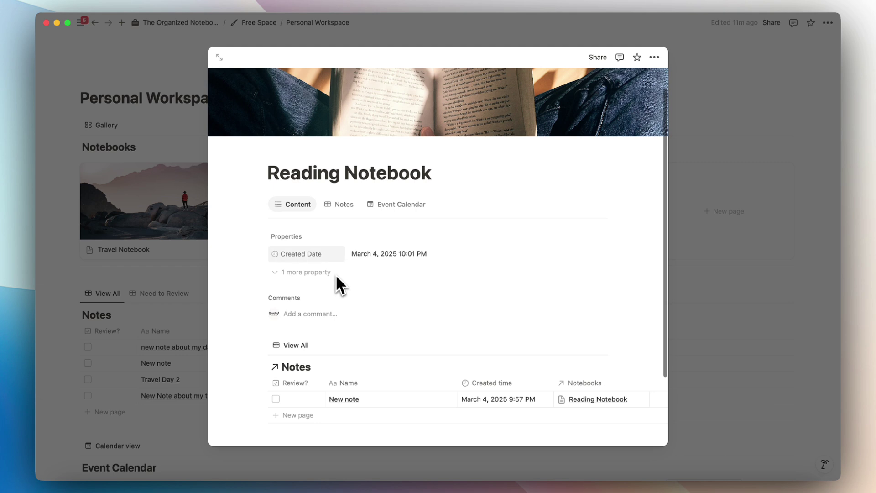
{"action": "left_click", "coordinate": [345, 206]}
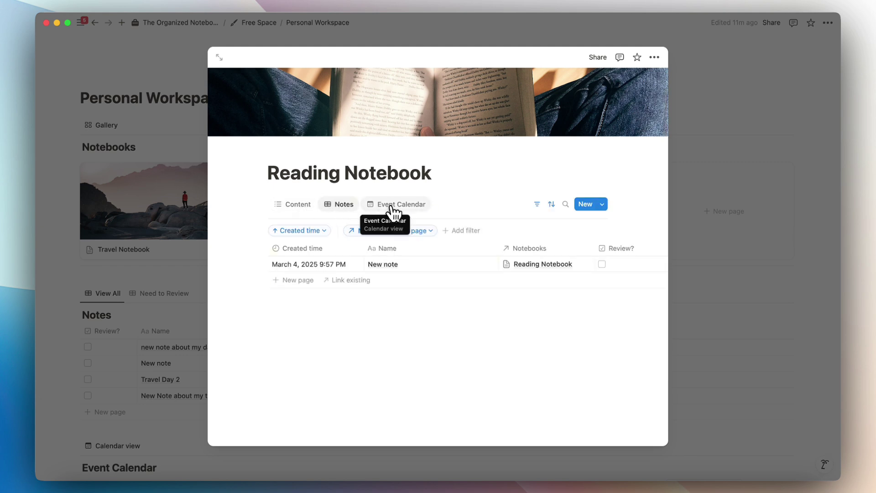
{"action": "left_click", "coordinate": [390, 210]}
{"action": "left_click", "coordinate": [344, 213]}
{"action": "left_click", "coordinate": [299, 211]}
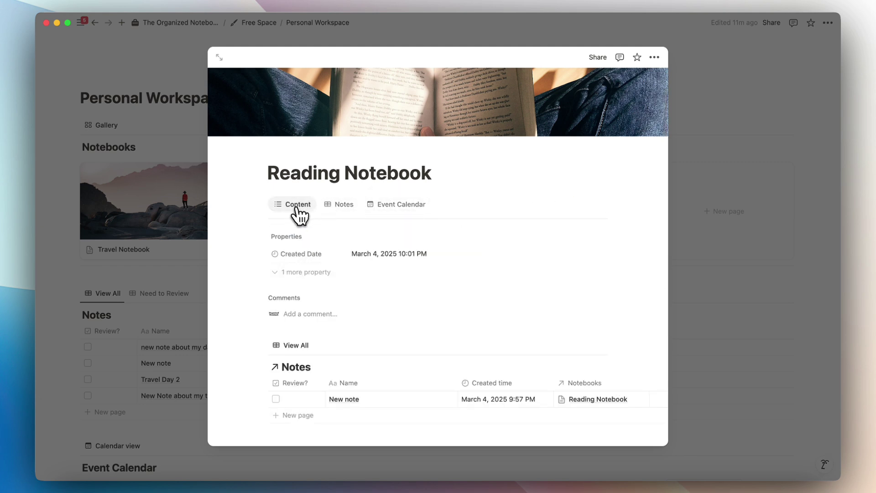
Examine the block actions and columns of the linked Notes view in the Reading Notebook's Content tab, and close the page.
{"action": "left_click", "coordinate": [262, 346]}
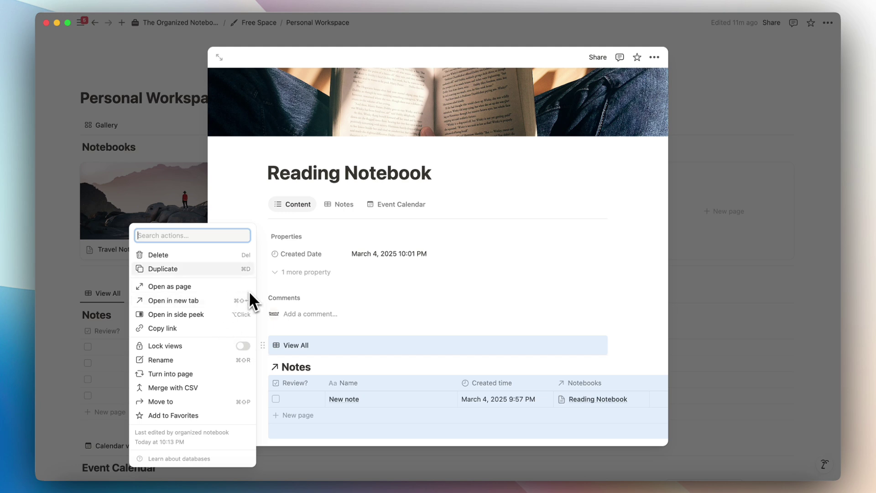
{"action": "left_click", "coordinate": [294, 329]}
{"action": "left_click_drag", "start_coordinate": [481, 386], "coordinate": [516, 387]}
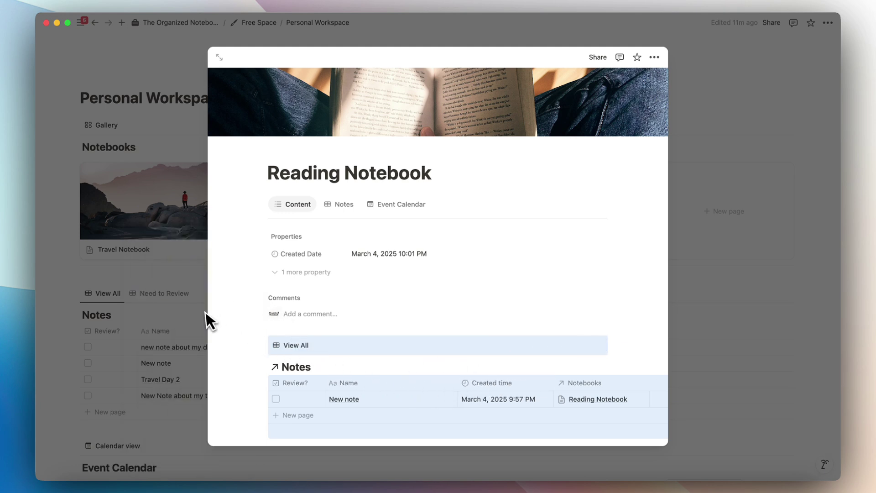
{"action": "left_click", "coordinate": [166, 273]}
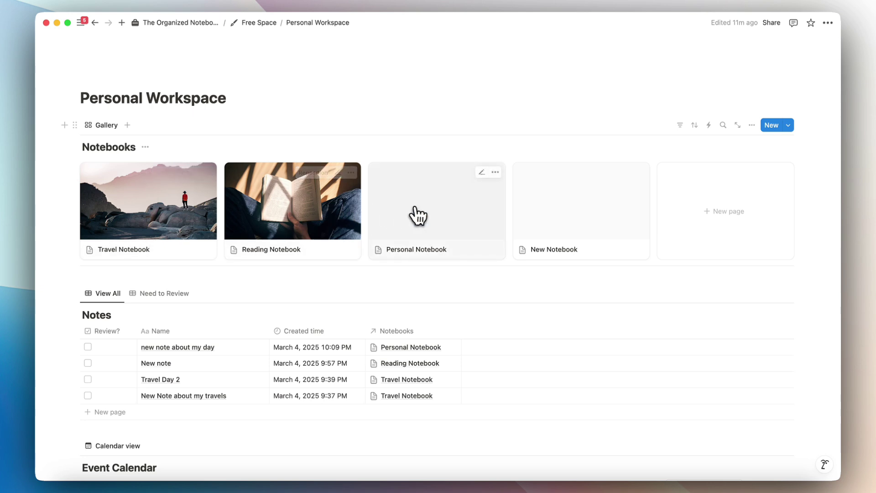
Check the Personal Notebook's linked Notes view and the Travel Notebook's Notes and Event Calendar tabs.
{"action": "left_click", "coordinate": [455, 216]}
{"action": "scroll", "coordinate": [470, 411], "scroll_direction": "down", "scroll_amount": 2}
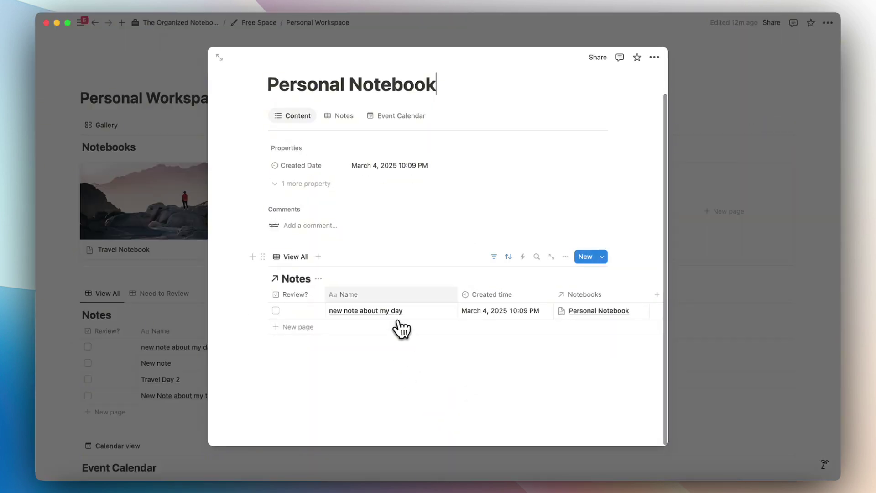
{"action": "left_click", "coordinate": [188, 283]}
{"action": "left_click", "coordinate": [193, 226]}
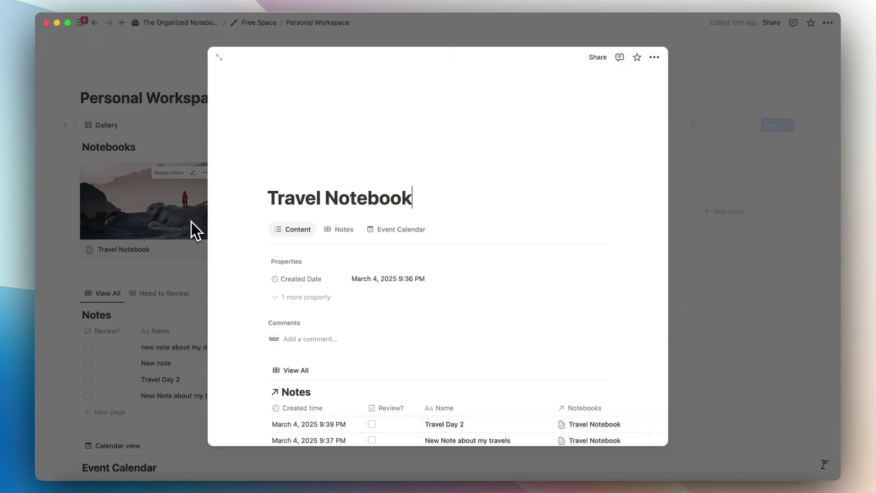
{"action": "left_click", "coordinate": [340, 232]}
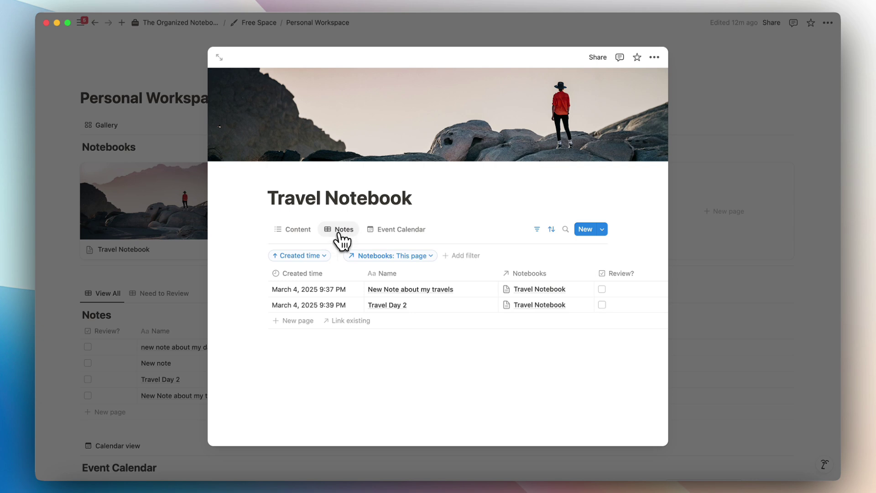
{"action": "left_click", "coordinate": [401, 232]}
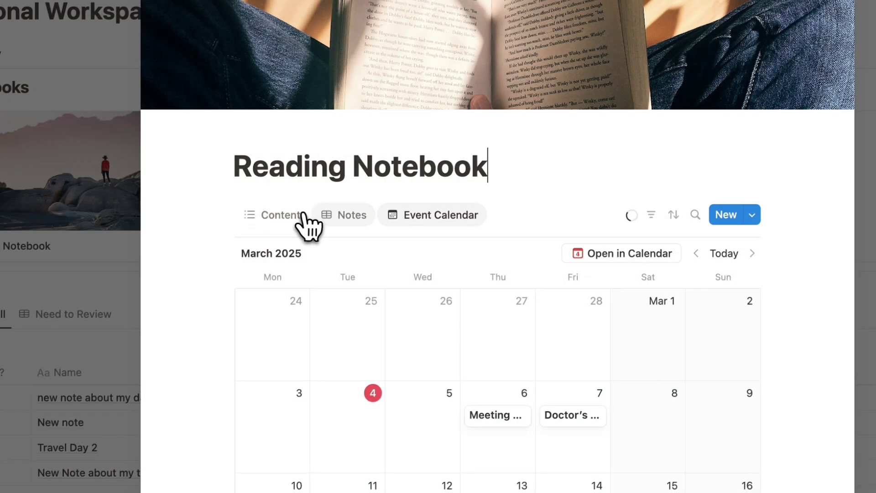
Open the layout editor from the Reading Notebook's Notes tab and review the existing tabs.
{"action": "left_click", "coordinate": [355, 215]}
{"action": "left_click", "coordinate": [354, 215]}
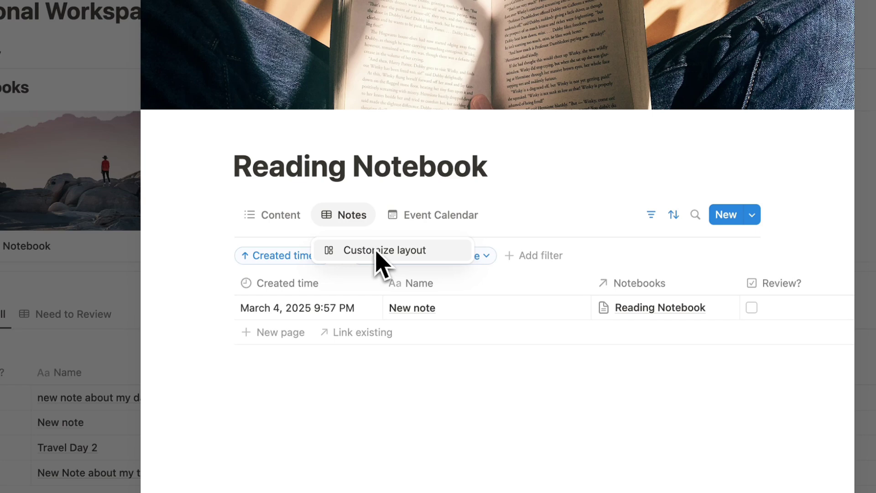
{"action": "left_click", "coordinate": [354, 219]}
{"action": "left_click", "coordinate": [351, 215]}
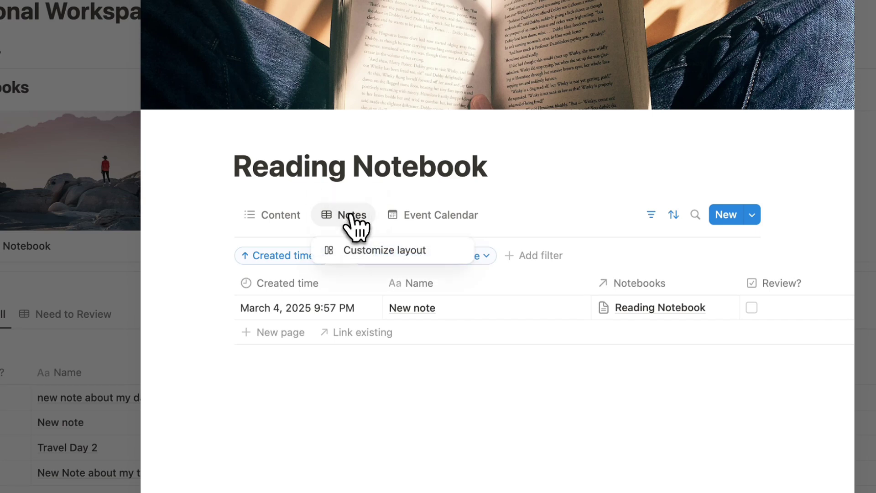
{"action": "left_click", "coordinate": [356, 221]}
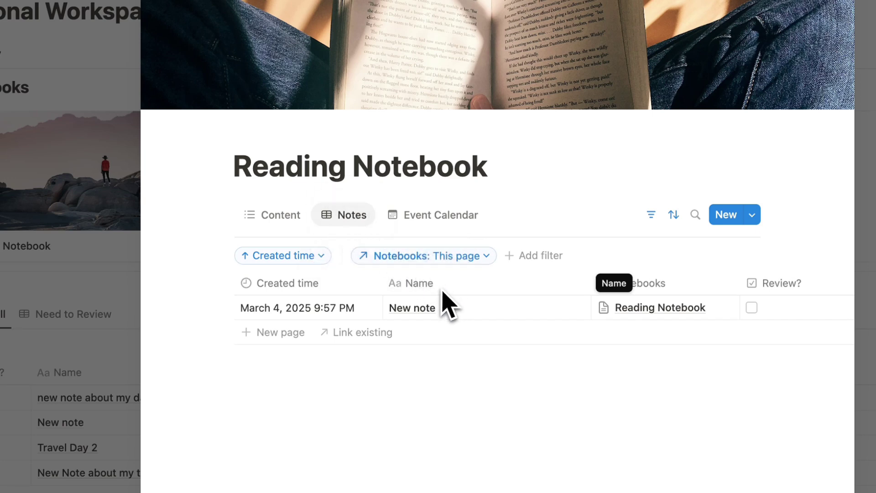
{"action": "left_click", "coordinate": [352, 218]}
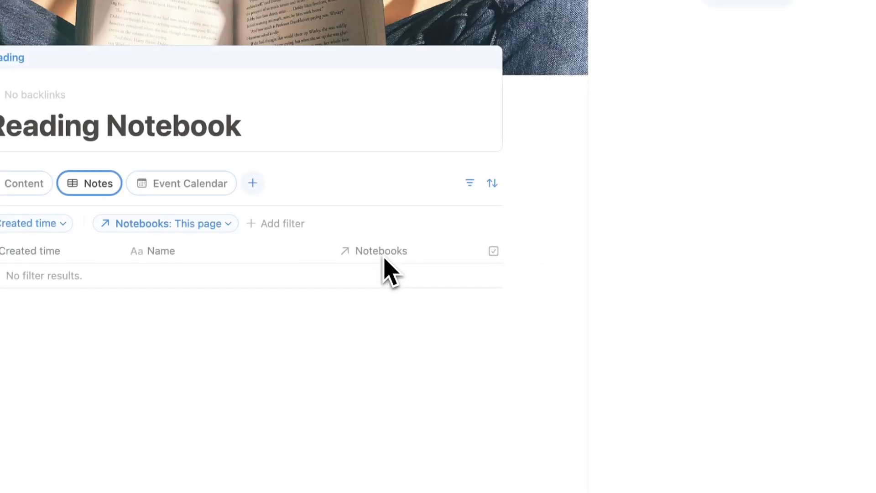
{"action": "left_click", "coordinate": [169, 187]}
{"action": "left_click", "coordinate": [190, 215]}
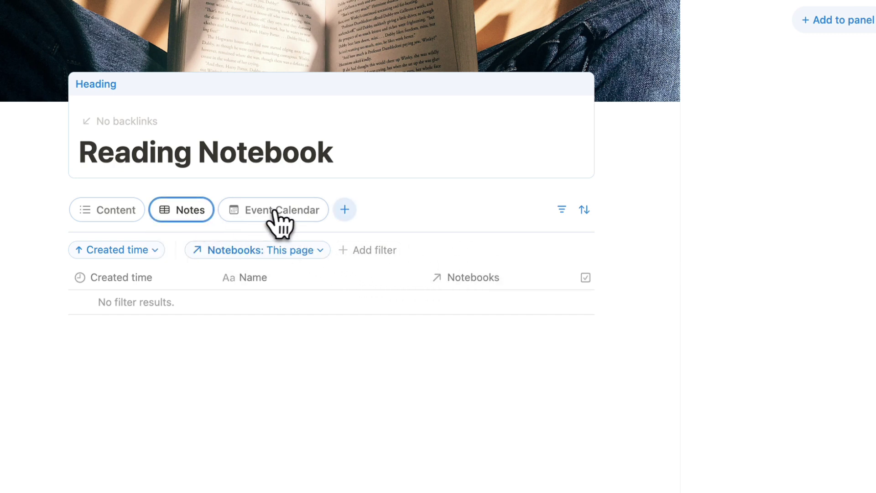
Add a second Notes view from the related database as a new layout tab and review its tab options and columns.
{"action": "left_click", "coordinate": [345, 209]}
{"action": "left_click", "coordinate": [336, 258]}
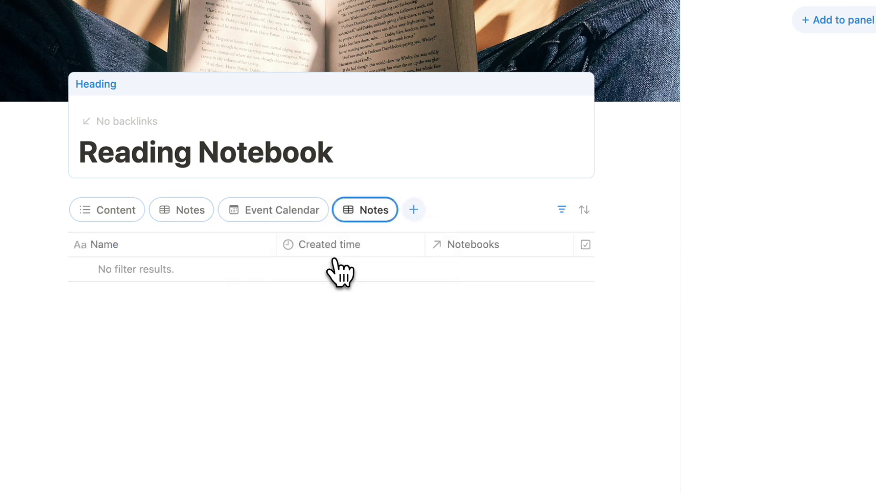
{"action": "left_click", "coordinate": [370, 223]}
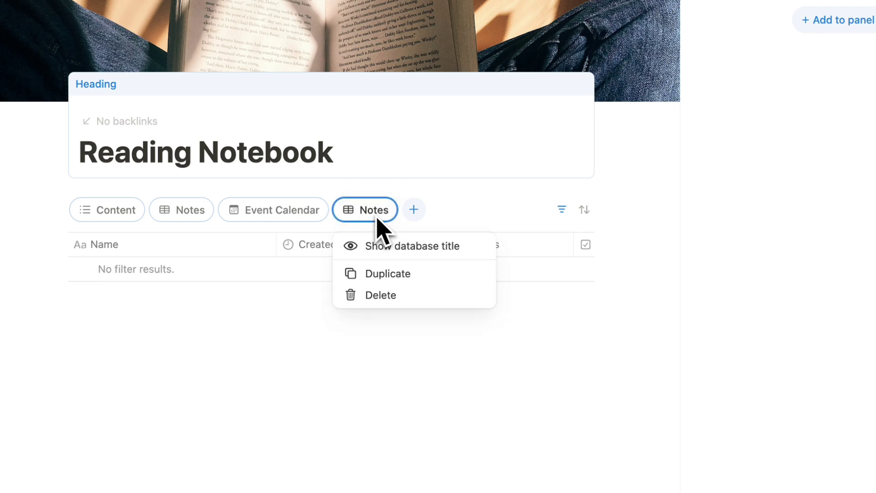
{"action": "left_click", "coordinate": [377, 218]}
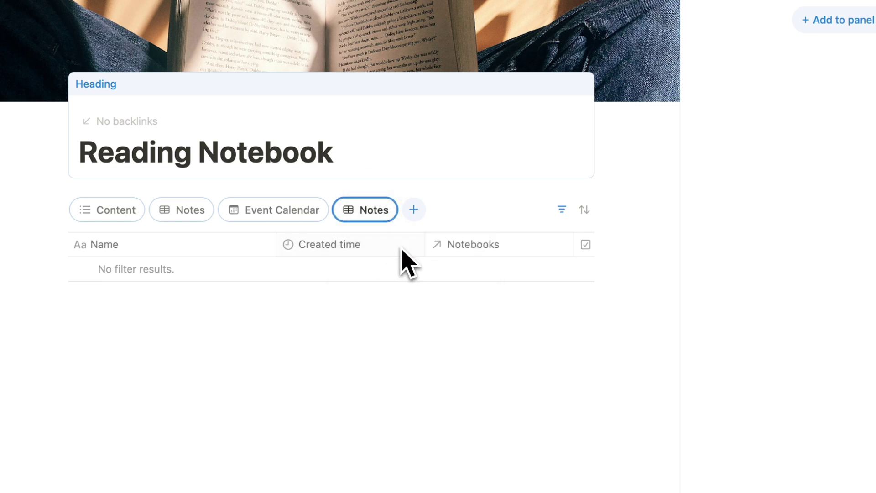
{"action": "scroll", "coordinate": [410, 247], "scroll_direction": "right", "scroll_amount": 3}
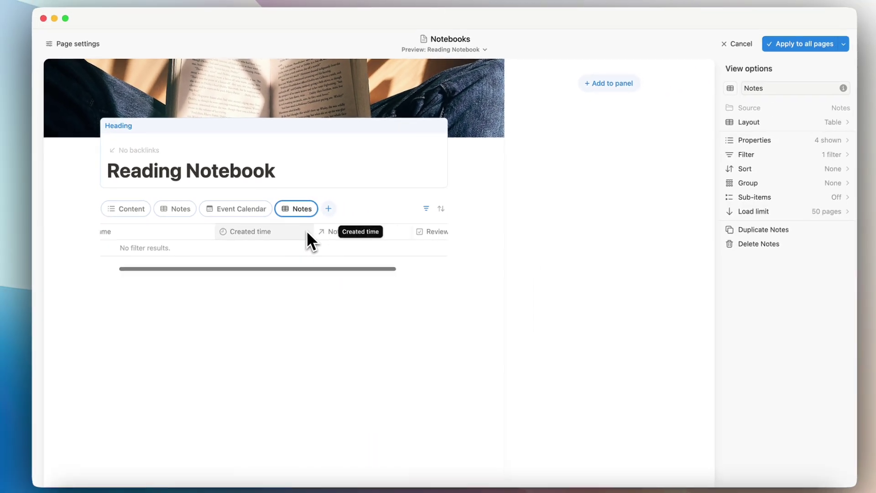
{"action": "scroll", "coordinate": [303, 230], "scroll_direction": "left", "scroll_amount": 3}
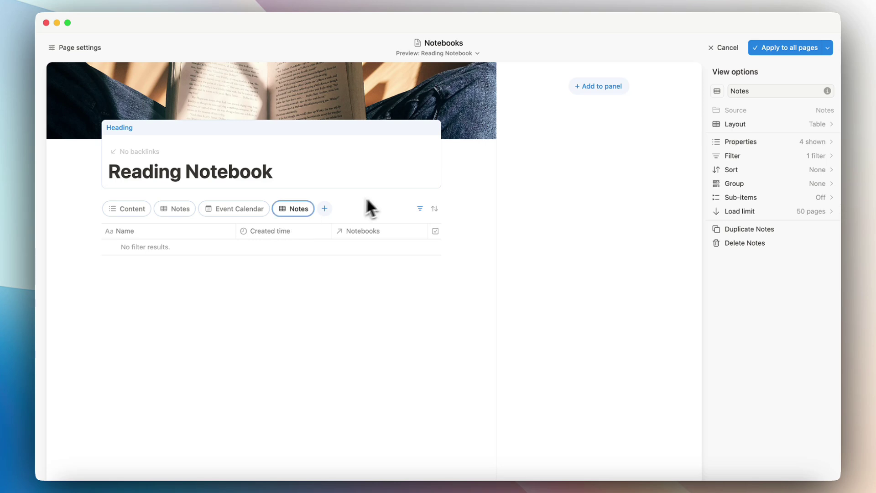
Examine the view layout choices and shown properties of the second Notes tab.
{"action": "left_click", "coordinate": [737, 125]}
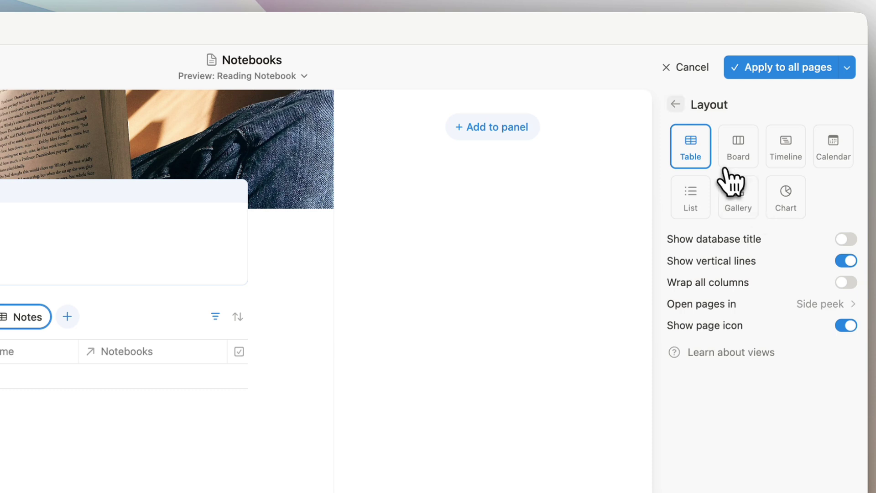
{"action": "left_click", "coordinate": [676, 105]}
{"action": "left_click", "coordinate": [744, 212]}
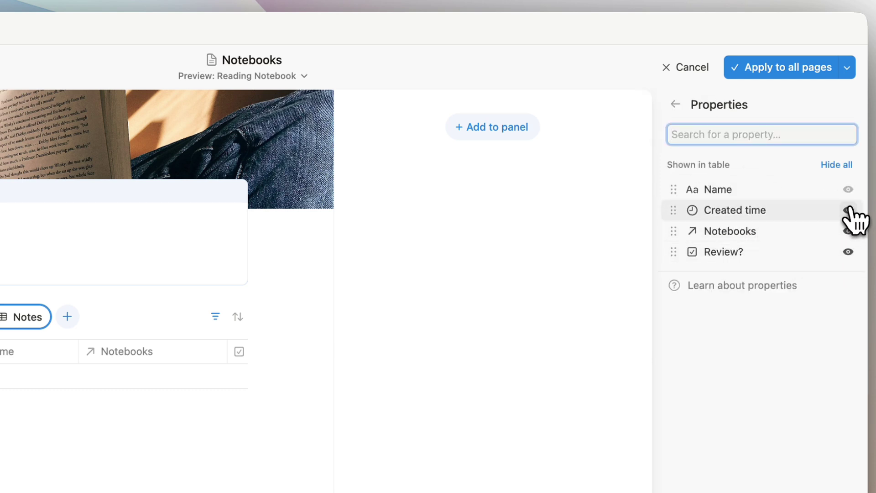
{"action": "left_click", "coordinate": [87, 357]}
{"action": "left_click", "coordinate": [46, 358]}
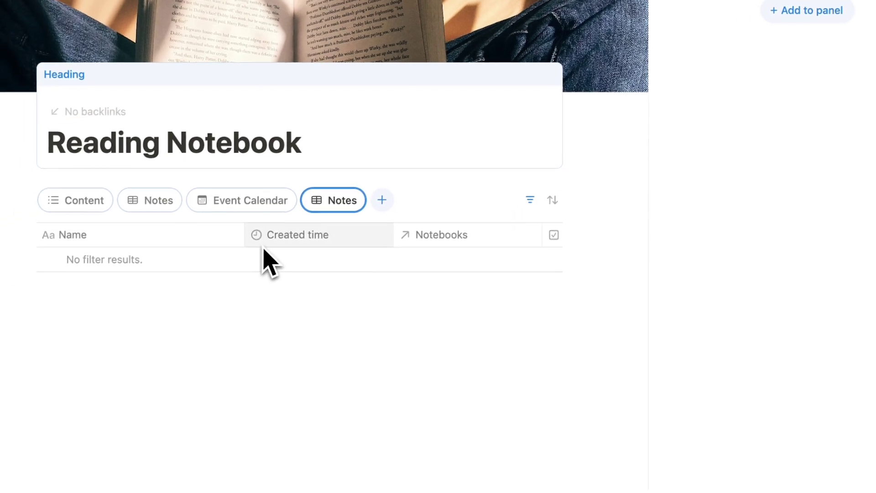
{"action": "left_click", "coordinate": [233, 250]}
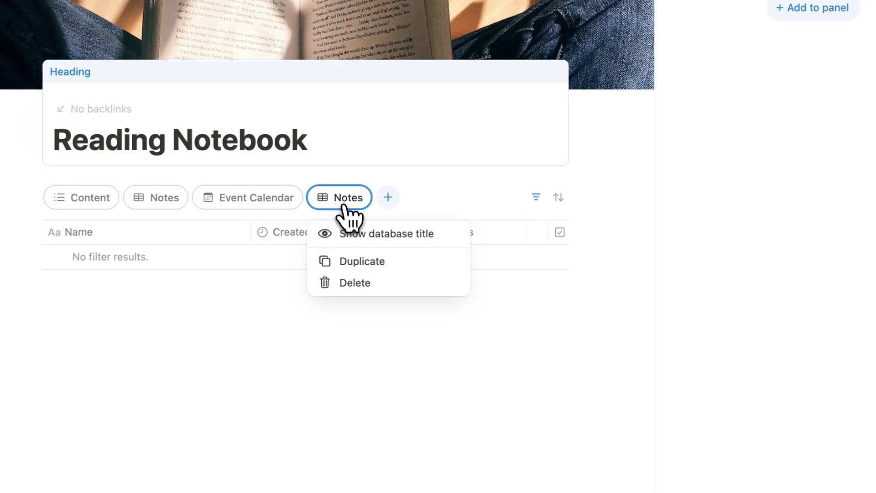
Delete the second Notes tab from the layout and return to the Content tab.
{"action": "left_click", "coordinate": [392, 283]}
{"action": "left_click", "coordinate": [520, 270]}
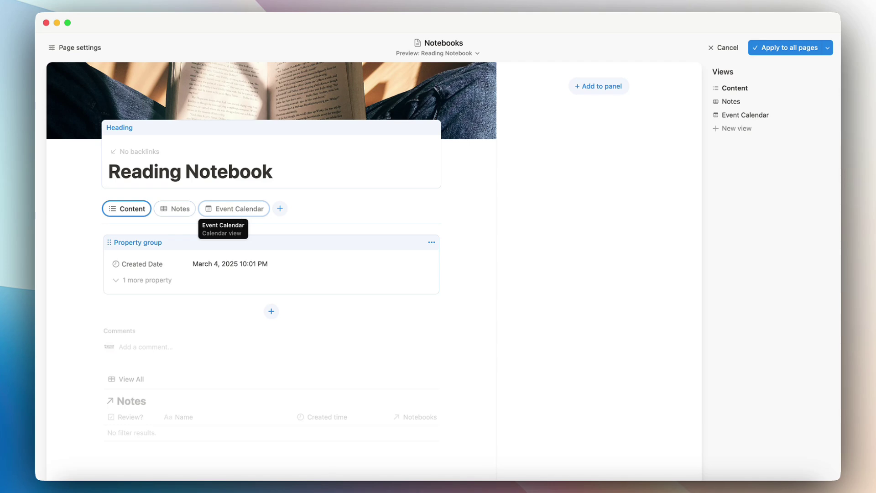
{"action": "left_click", "coordinate": [125, 211]}
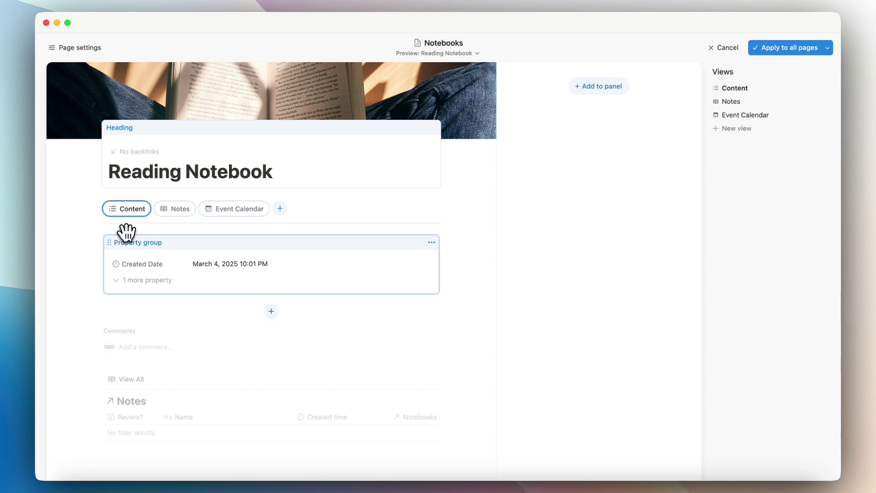
Move the Property group from the Content tab of the notebook layout into the side panel.
{"action": "left_click", "coordinate": [154, 243]}
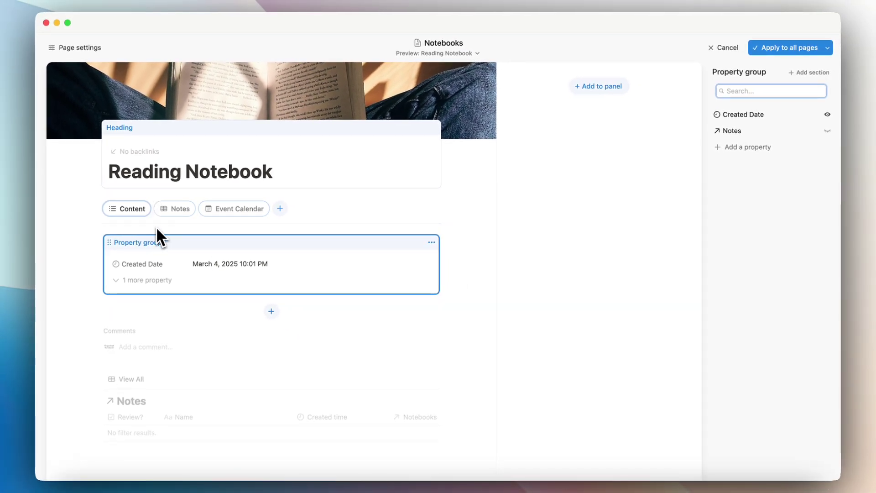
{"action": "scroll", "coordinate": [156, 229], "scroll_direction": "down", "scroll_amount": 2}
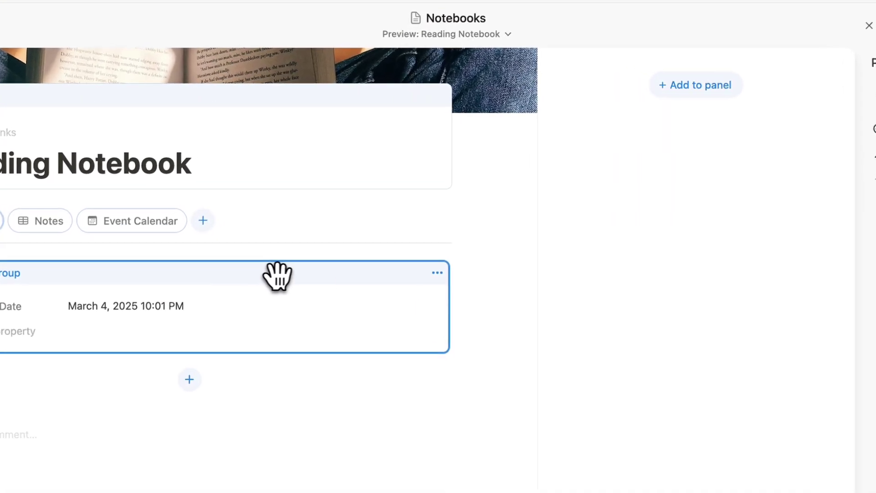
{"action": "left_click", "coordinate": [438, 273]}
{"action": "left_click", "coordinate": [422, 303]}
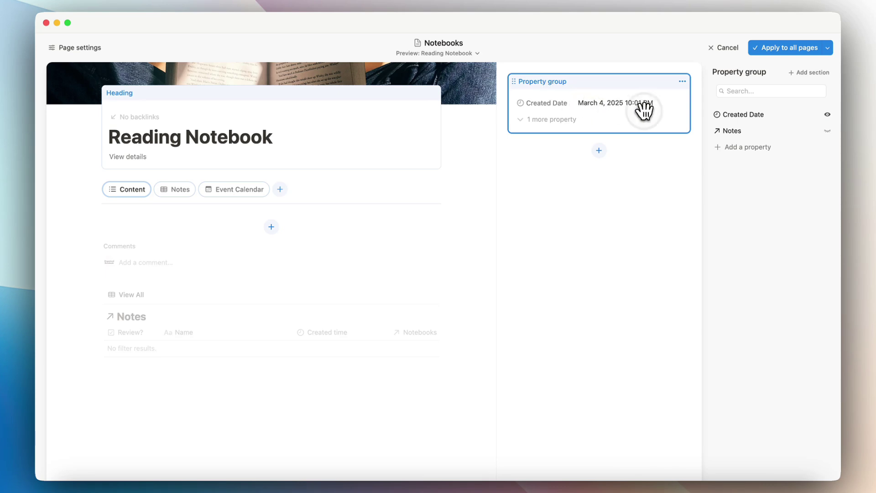
Pin the Created Date property to the page heading and apply the layout to all pages.
{"action": "left_click", "coordinate": [286, 141]}
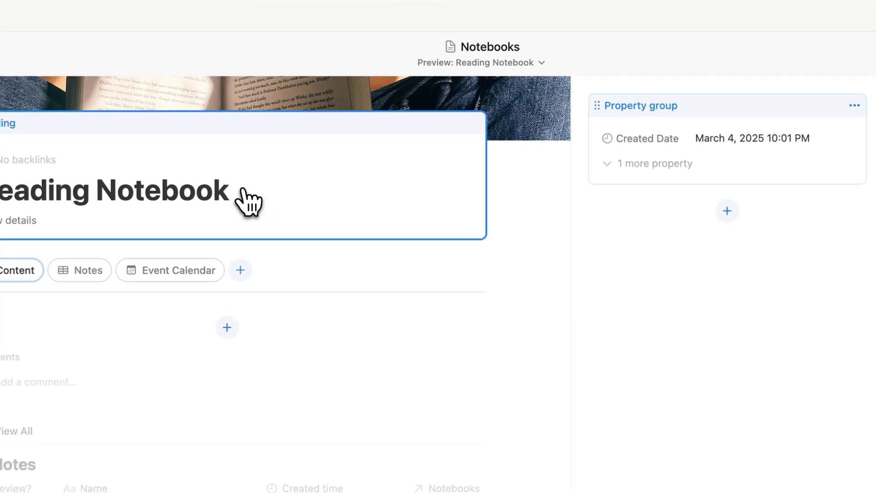
{"action": "left_click", "coordinate": [875, 230]}
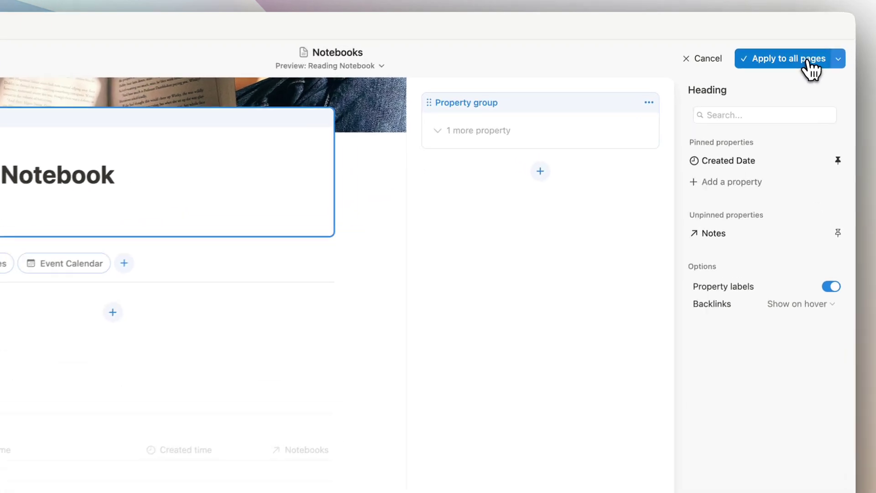
{"action": "left_click", "coordinate": [815, 73]}
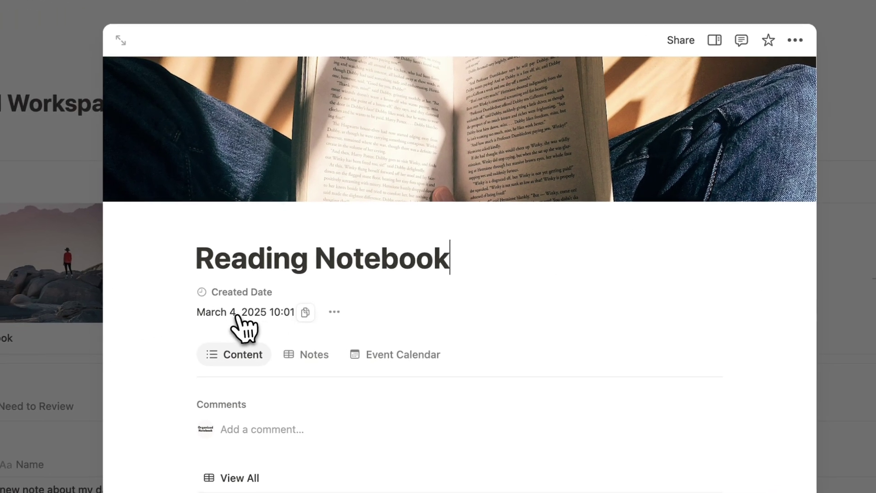
Check the Content, Notes and Event Calendar tabs on the Reading Notebook page and reopen the layout editor to review its tabs.
{"action": "scroll", "coordinate": [273, 315], "scroll_direction": "down", "scroll_amount": 3}
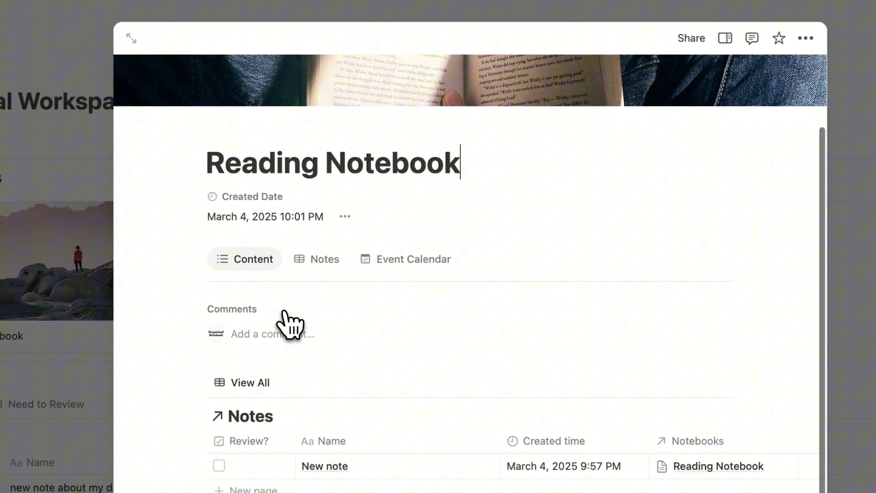
{"action": "left_click", "coordinate": [308, 267]}
{"action": "left_click", "coordinate": [362, 264]}
{"action": "left_click", "coordinate": [260, 267]}
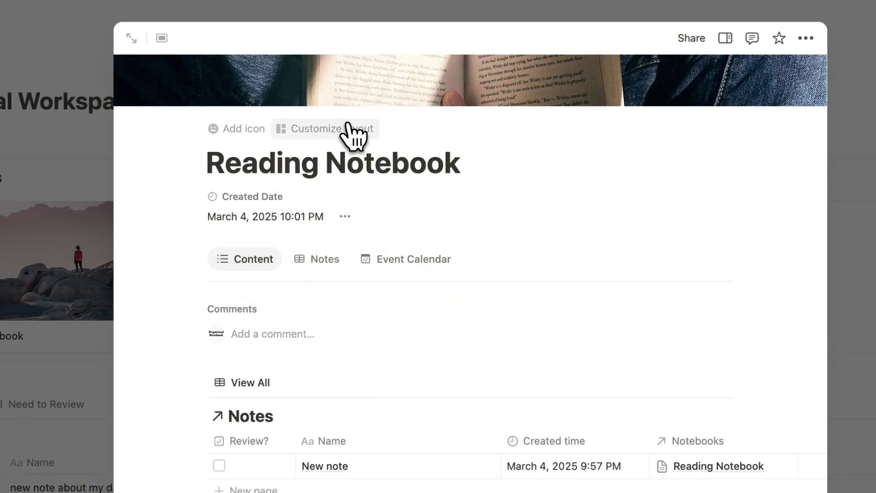
{"action": "left_click", "coordinate": [358, 132]}
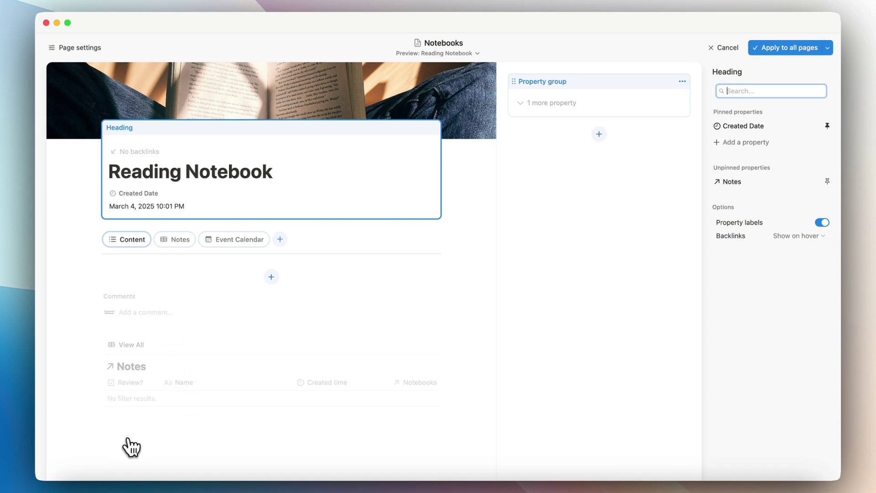
{"action": "left_click", "coordinate": [184, 251]}
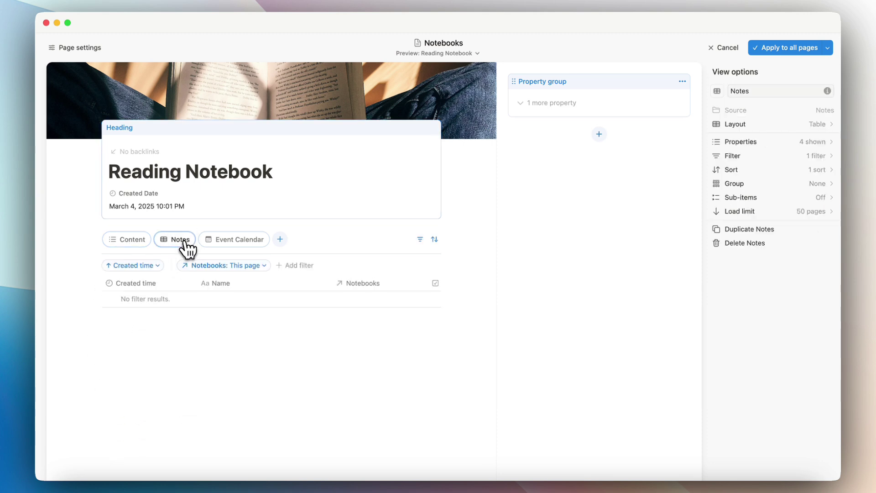
{"action": "left_click", "coordinate": [249, 249]}
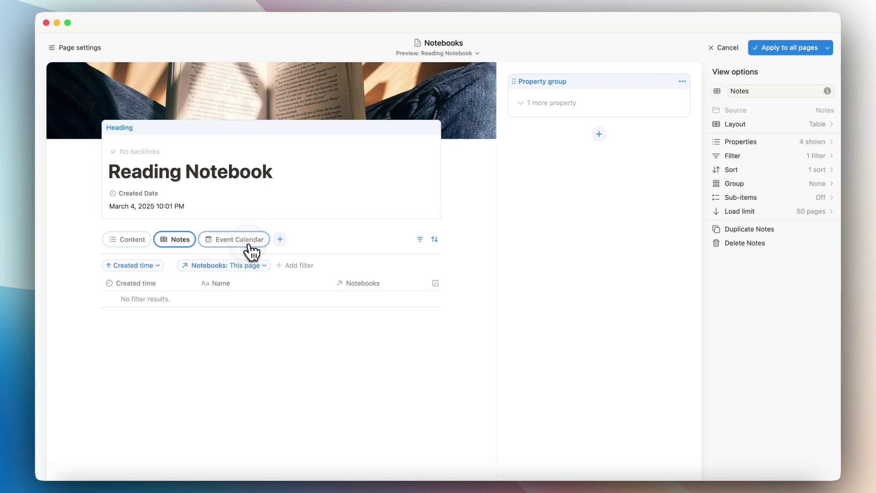
{"action": "left_click", "coordinate": [169, 243]}
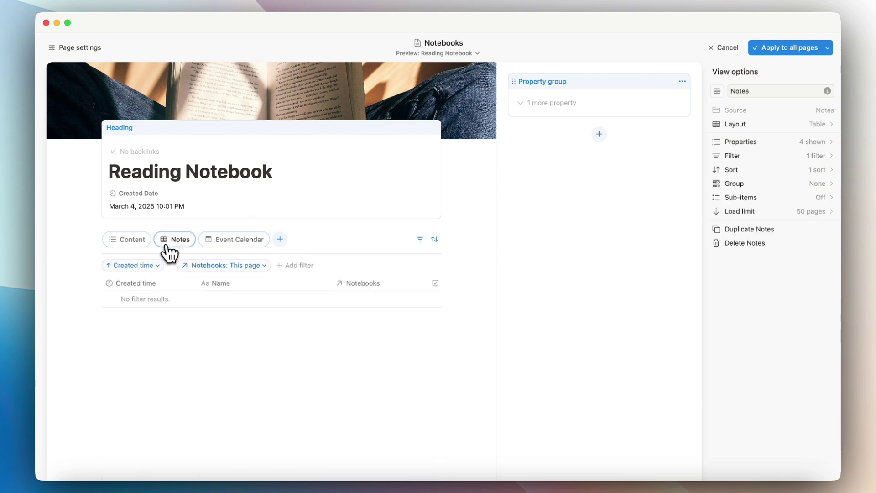
{"action": "left_click", "coordinate": [135, 242]}
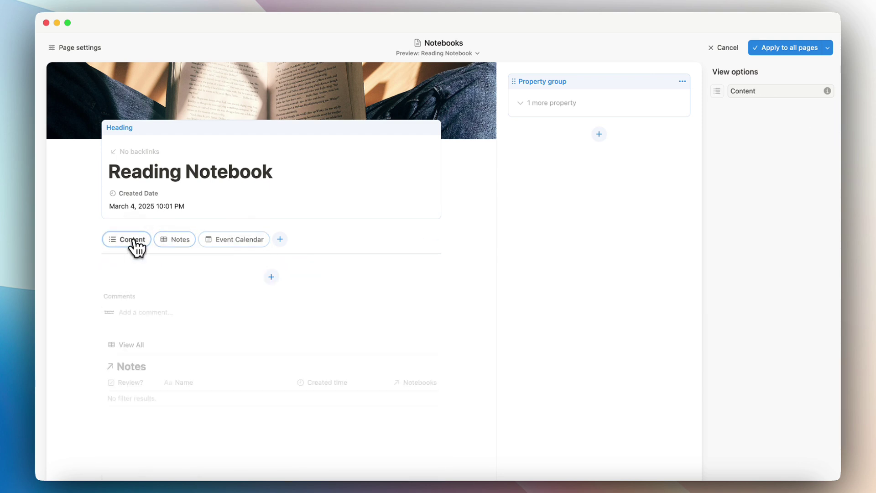
Pin Attachments and Author to the heading beside Created Date, leave Notes unpinned, and apply the layout to all pages.
{"action": "left_click", "coordinate": [235, 206]}
{"action": "left_click", "coordinate": [542, 102]}
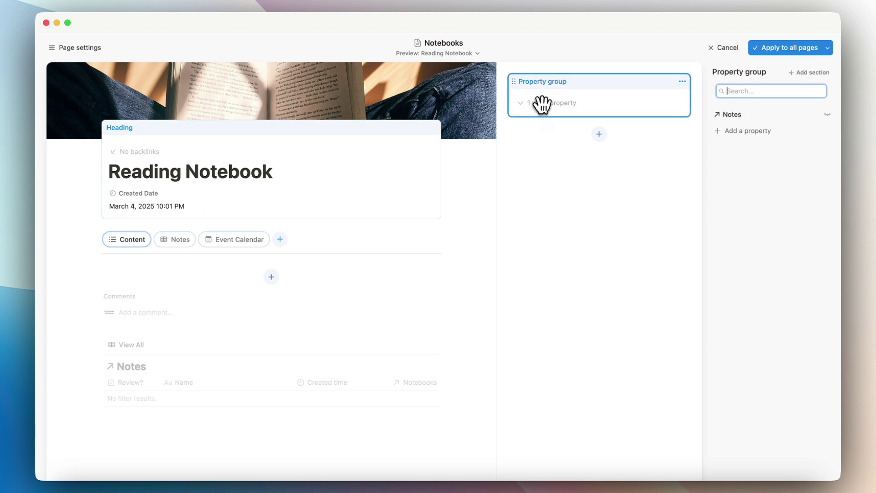
{"action": "left_click", "coordinate": [320, 211]}
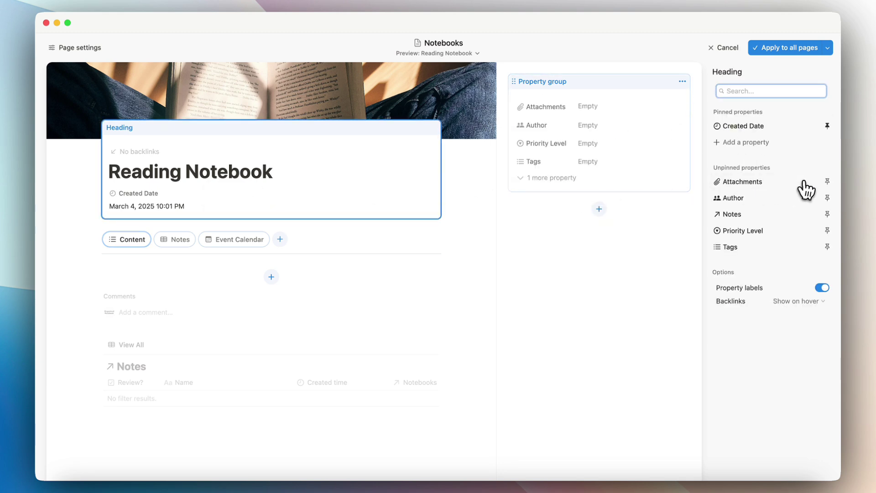
{"action": "left_click", "coordinate": [827, 181]}
{"action": "left_click", "coordinate": [827, 196]}
{"action": "left_click", "coordinate": [828, 212]}
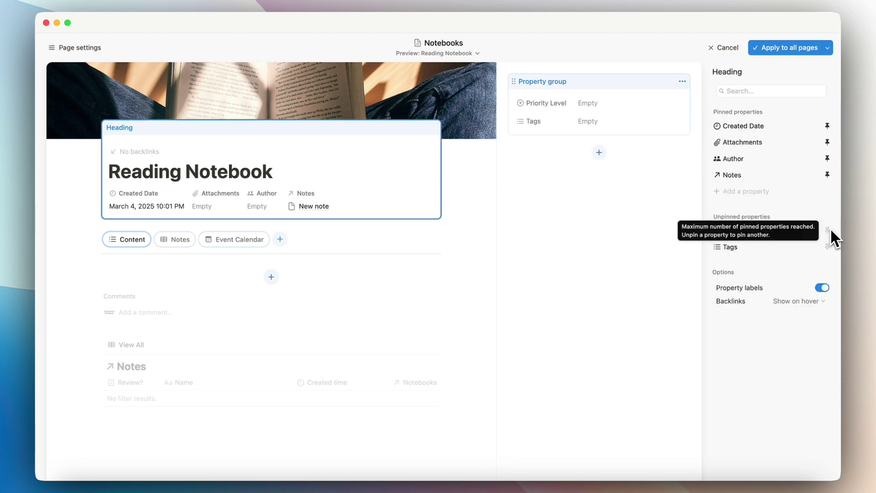
{"action": "left_click", "coordinate": [828, 175]}
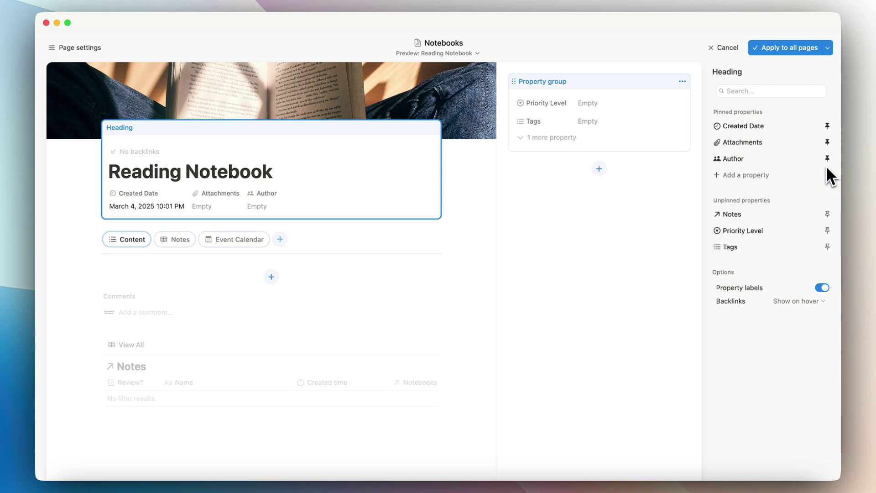
{"action": "left_click", "coordinate": [792, 48]}
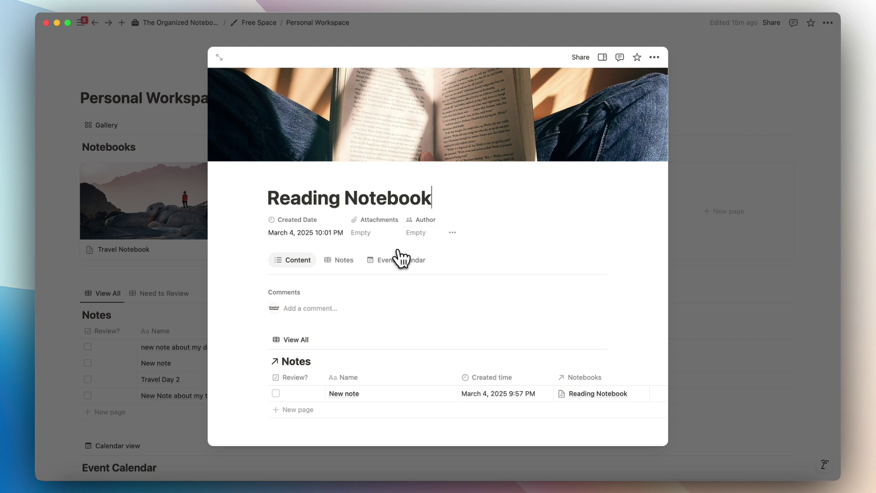
Check the page's details panel, move the Property group from the panel back to the page, and apply the layout to all pages.
{"action": "left_click", "coordinate": [452, 233]}
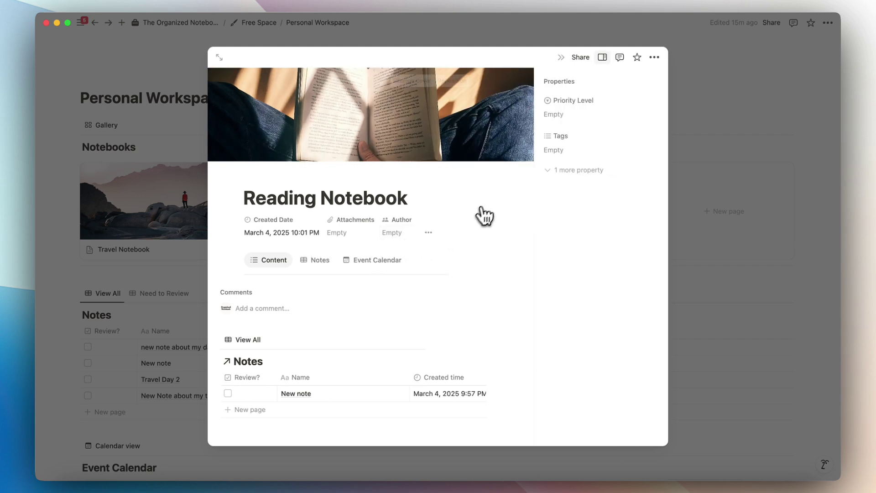
{"action": "left_click", "coordinate": [553, 58]}
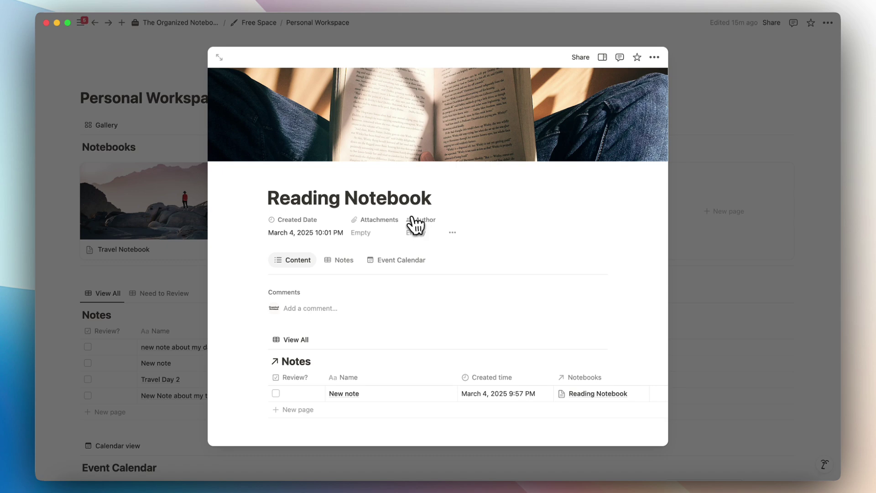
{"action": "left_click", "coordinate": [360, 176]}
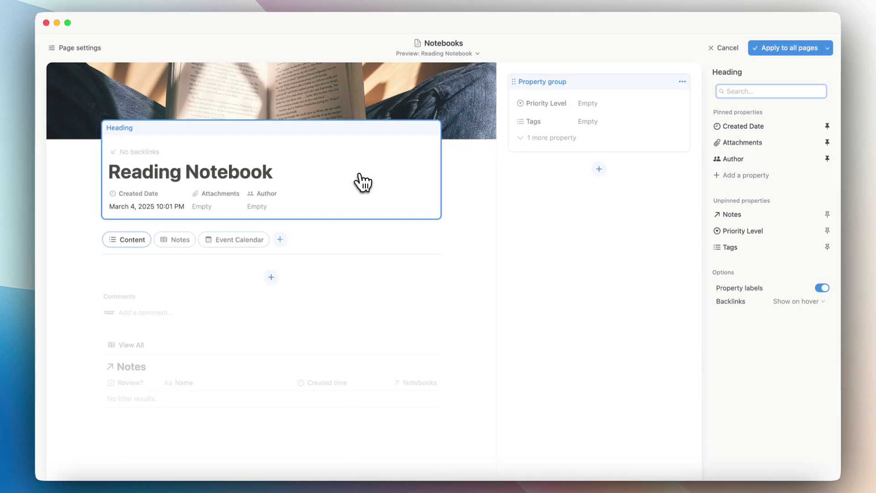
{"action": "left_click", "coordinate": [557, 86]}
{"action": "left_click", "coordinate": [682, 82]}
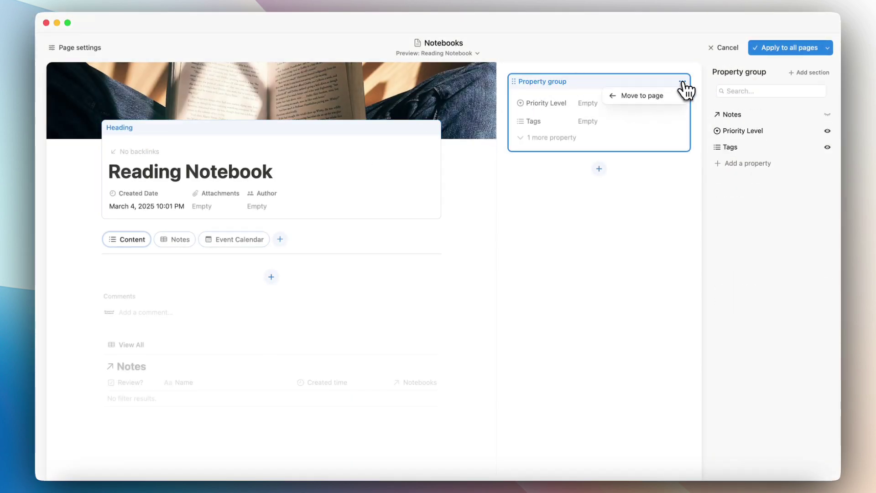
{"action": "left_click", "coordinate": [664, 96]}
{"action": "left_click", "coordinate": [781, 48]}
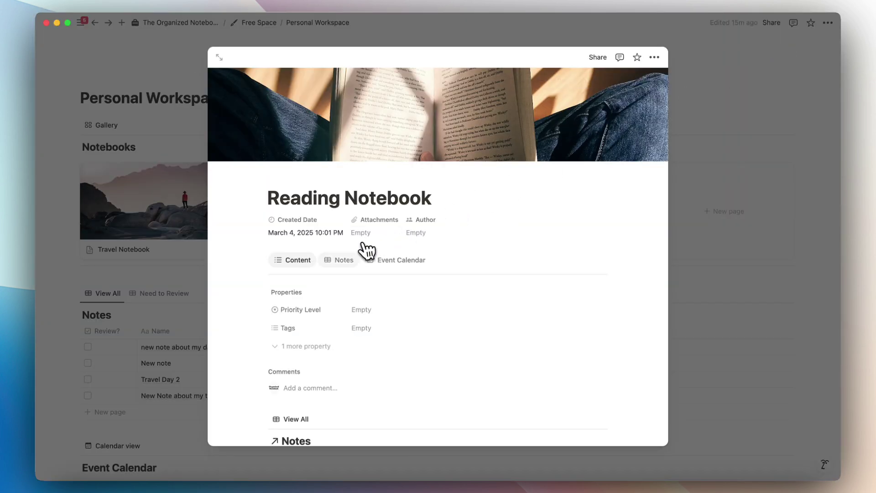
Add the existing Need to Review view of the Notes database beside View All in the Content tab's linked Notes block.
{"action": "left_click", "coordinate": [340, 258]}
{"action": "scroll", "coordinate": [338, 269], "scroll_direction": "down", "scroll_amount": 2}
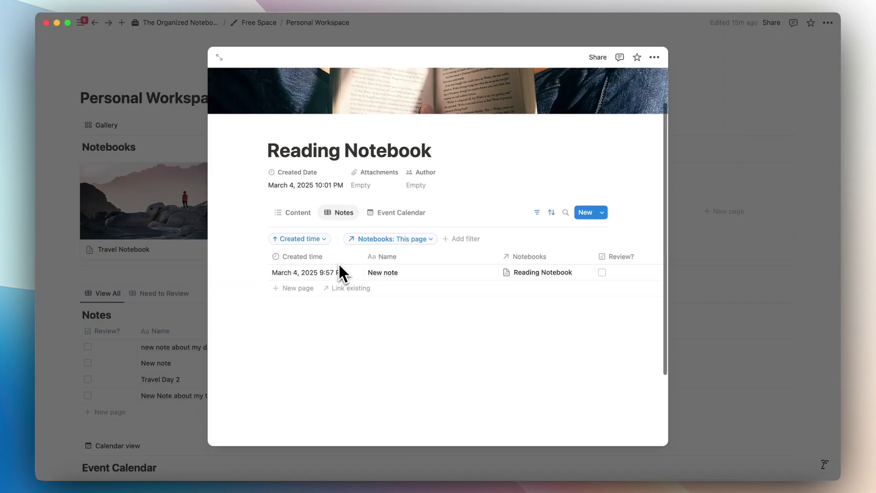
{"action": "left_click", "coordinate": [290, 215]}
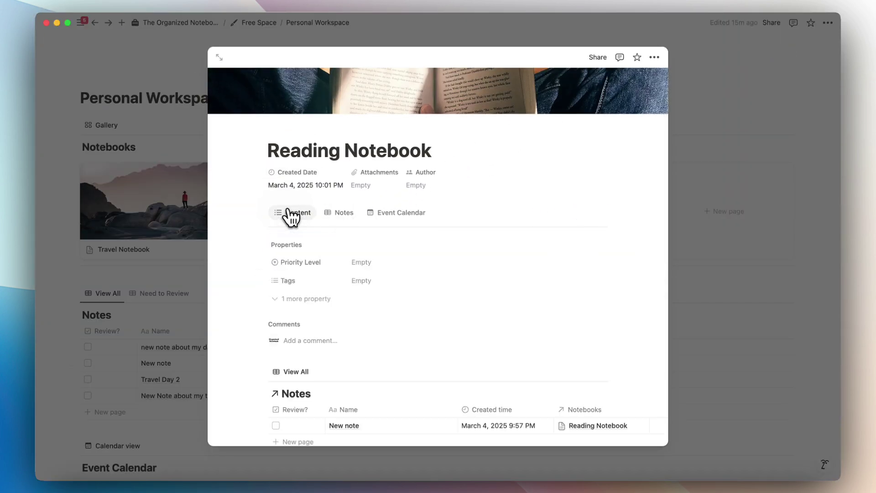
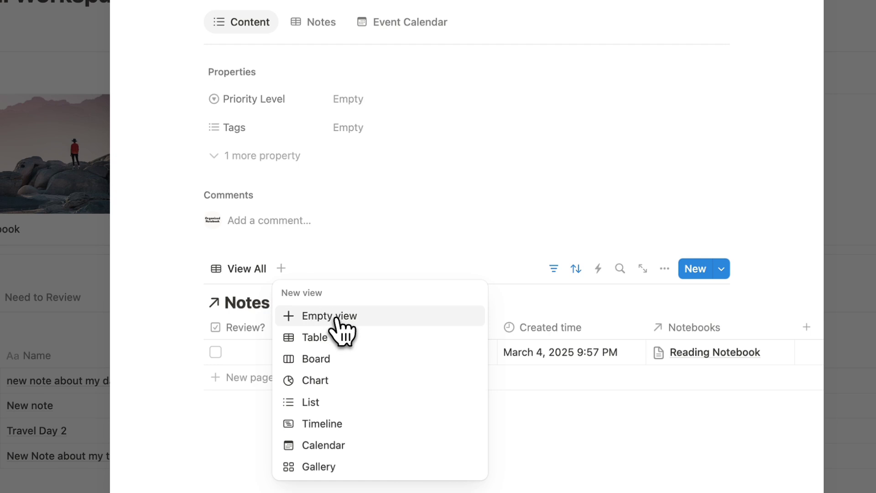
{"action": "left_click", "coordinate": [337, 317]}
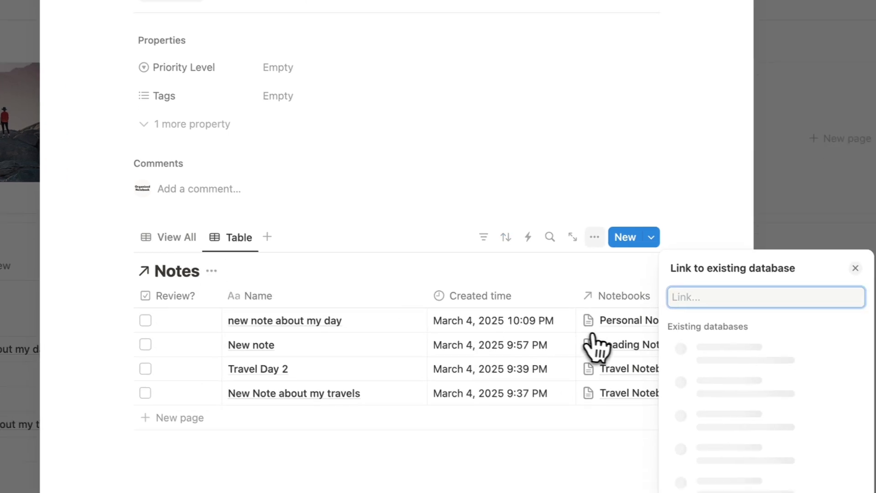
{"action": "left_click", "coordinate": [830, 391]}
{"action": "left_click", "coordinate": [643, 354]}
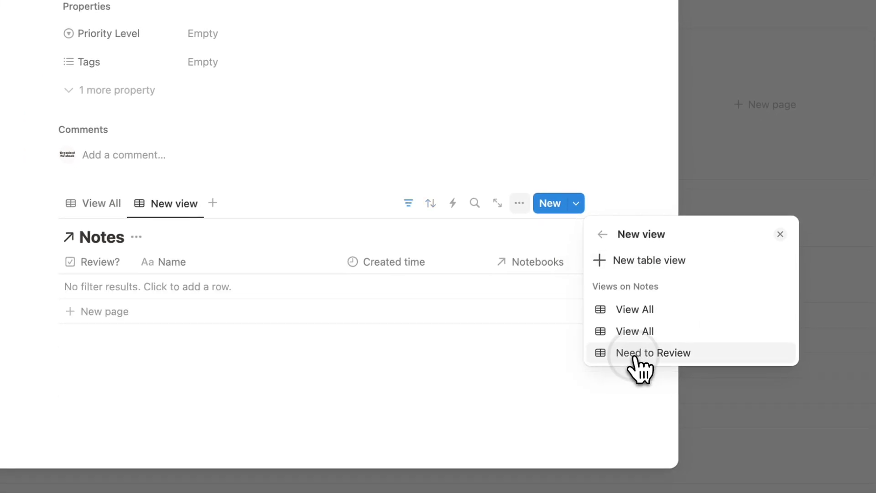
{"action": "left_click", "coordinate": [337, 219]}
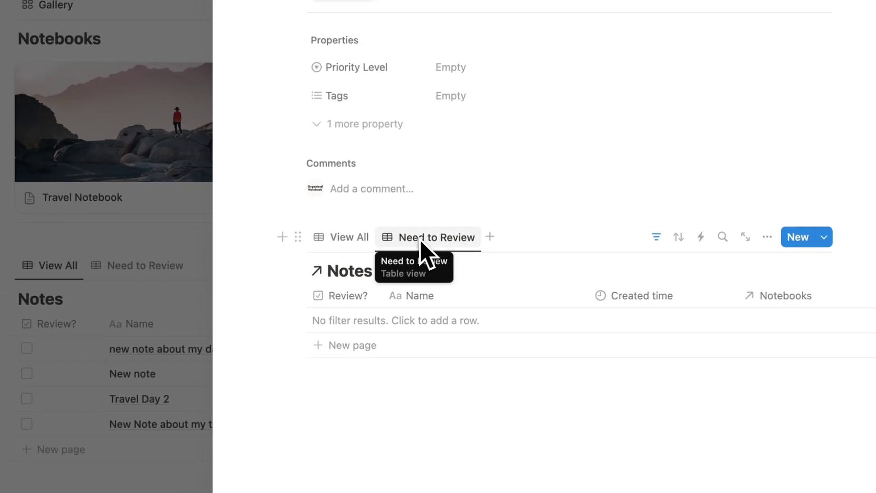
Compare the linked block's View All and Need to Review views with the Reading Notebook's Notes tab.
{"action": "left_click", "coordinate": [403, 288]}
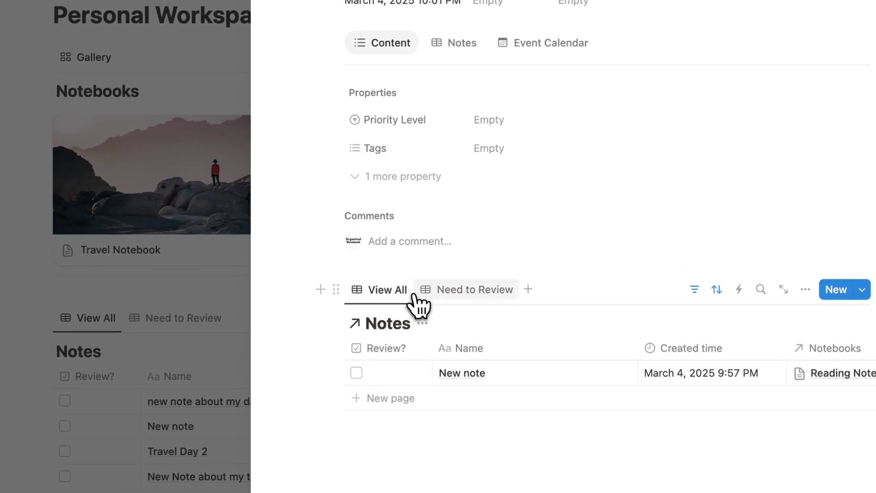
{"action": "left_click", "coordinate": [436, 288]}
{"action": "left_click", "coordinate": [390, 293]}
{"action": "left_click", "coordinate": [431, 292]}
{"action": "scroll", "coordinate": [431, 310], "scroll_direction": "up", "scroll_amount": 5}
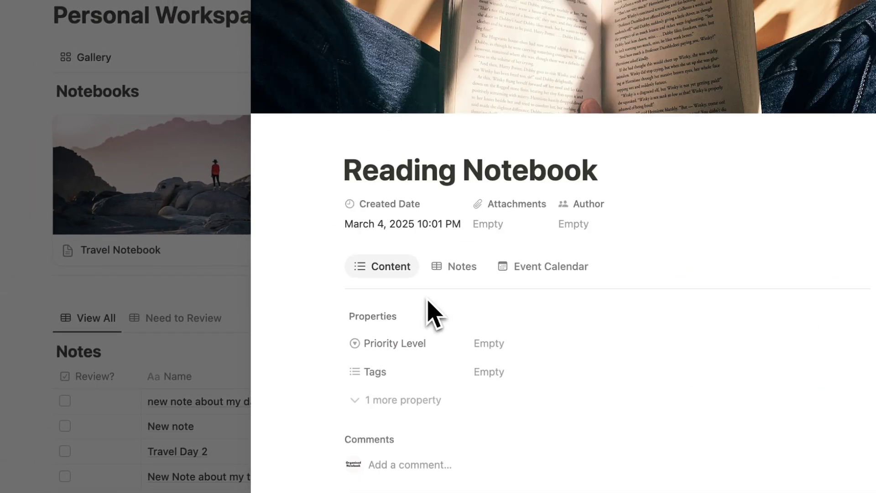
{"action": "left_click", "coordinate": [457, 267]}
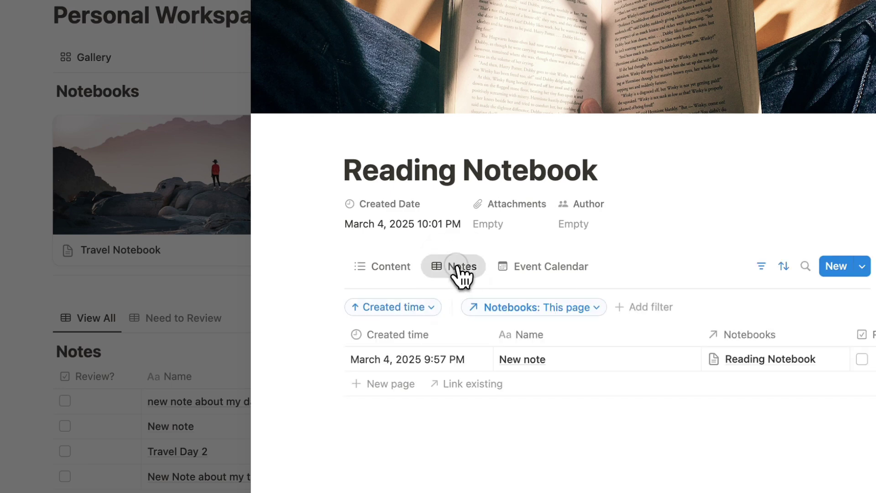
{"action": "left_click", "coordinate": [460, 272]}
Open the layout editor from the Notes tab, add another related Notes view as a layout tab, and open its tab options.
{"action": "left_click", "coordinate": [486, 303]}
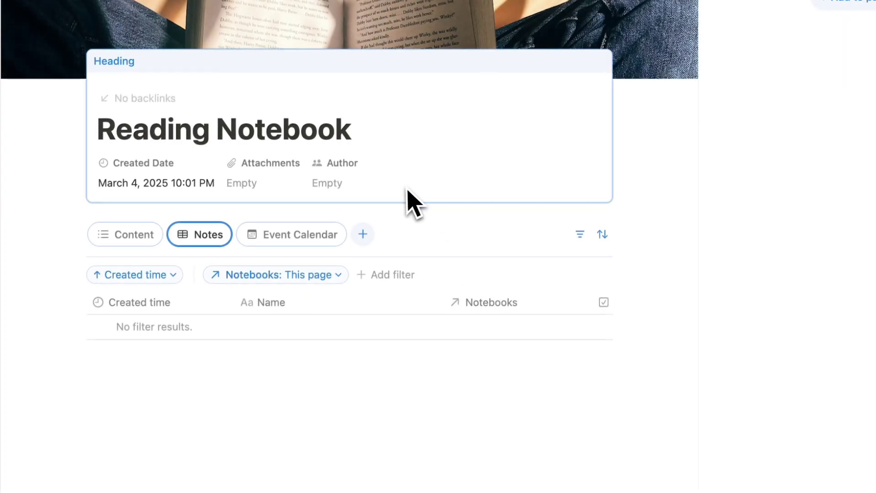
{"action": "left_click", "coordinate": [363, 235]}
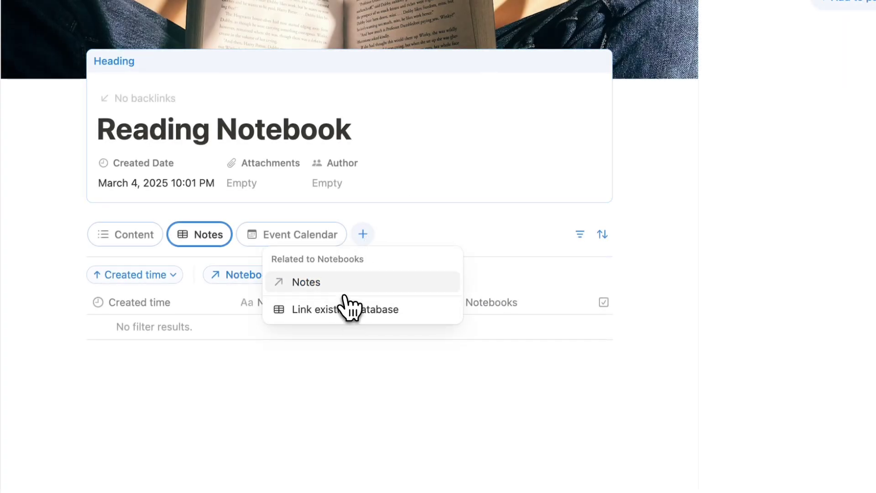
{"action": "left_click", "coordinate": [344, 288]}
{"action": "left_click", "coordinate": [384, 236]}
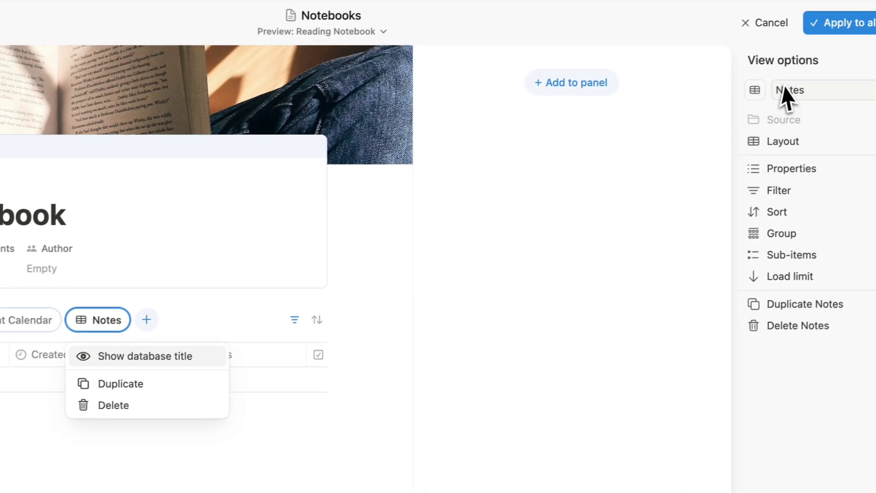
Rename the new layout tab as Need to Review and place it between the Notes and Event Calendar tabs.
{"action": "double_click", "coordinate": [783, 89]}
{"action": "type", "text": "Need to"}
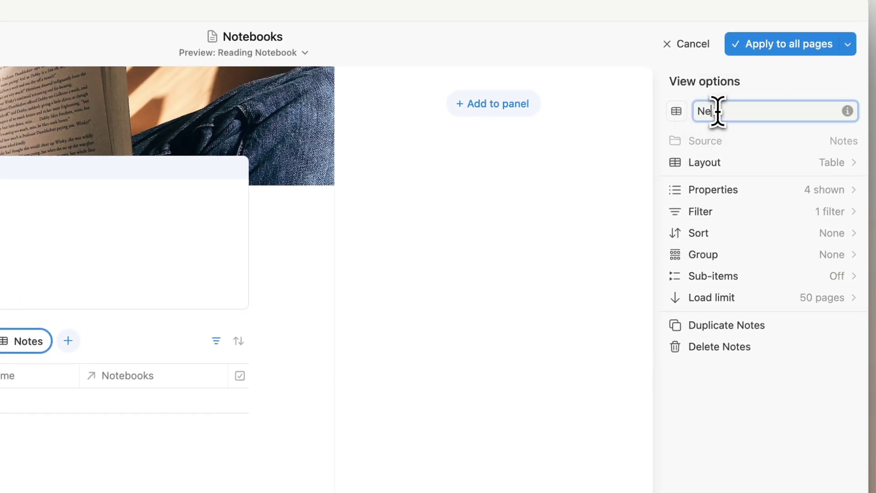
{"action": "type", "text": " Review"}
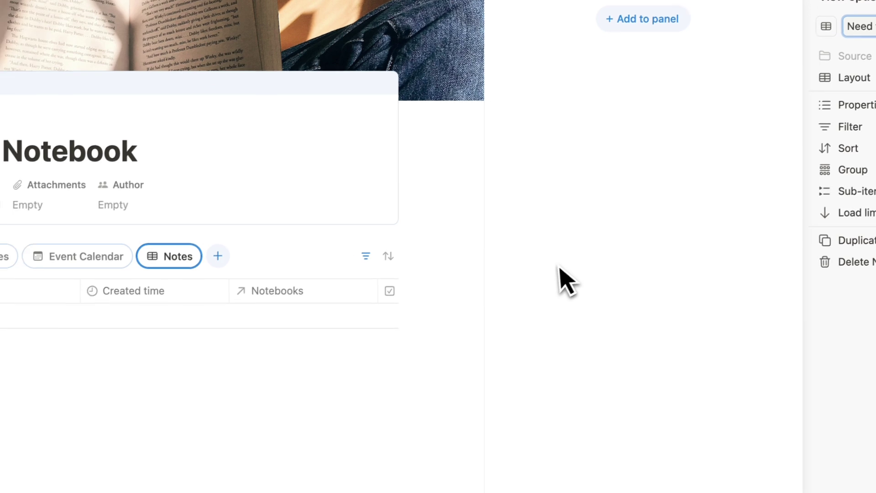
{"action": "left_click", "coordinate": [35, 341]}
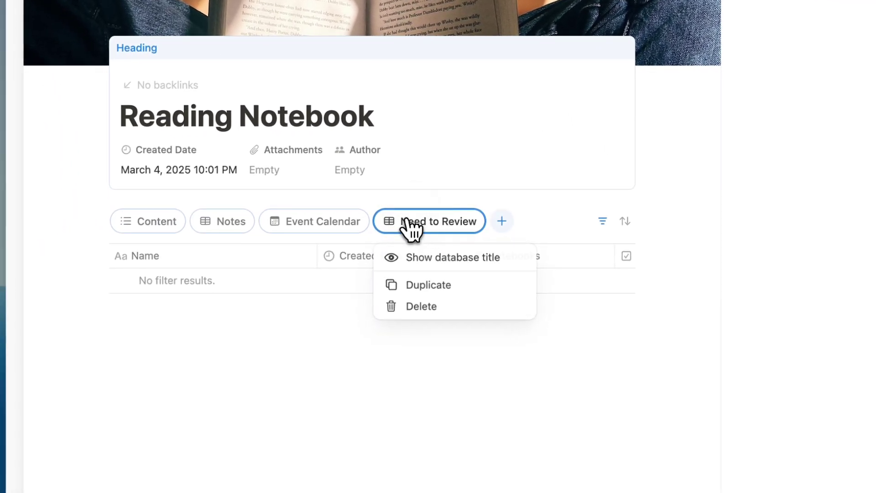
{"action": "left_click", "coordinate": [381, 223]}
{"action": "left_click_drag", "start_coordinate": [381, 223], "coordinate": [218, 229]}
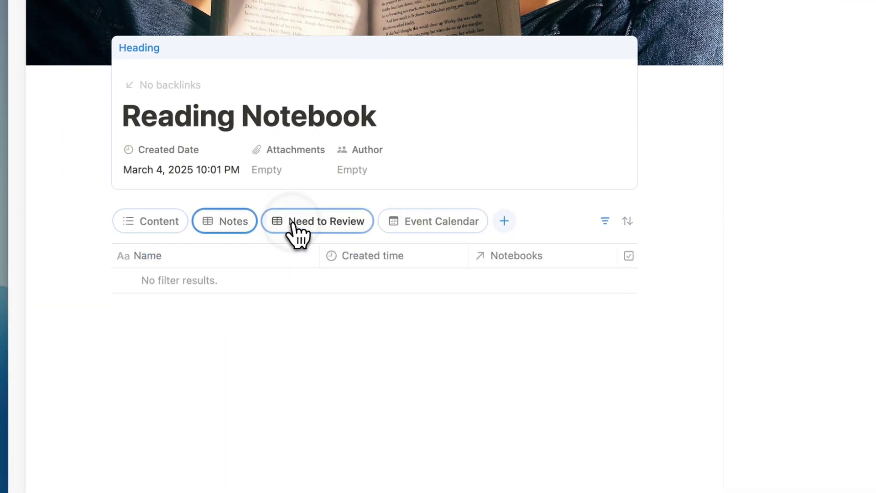
Compare the Notes, Need to Review and Event Calendar tabs in the Reading Notebook layout preview.
{"action": "left_click", "coordinate": [445, 229]}
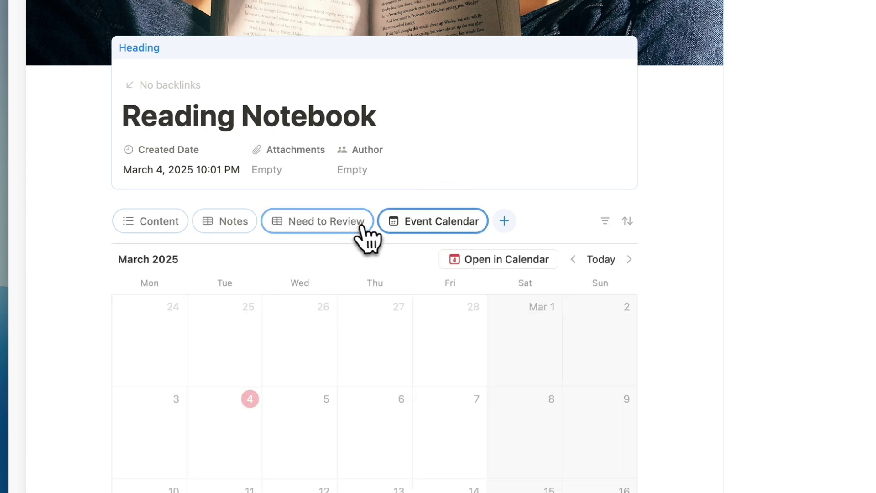
{"action": "left_click", "coordinate": [248, 227]}
{"action": "left_click", "coordinate": [304, 229]}
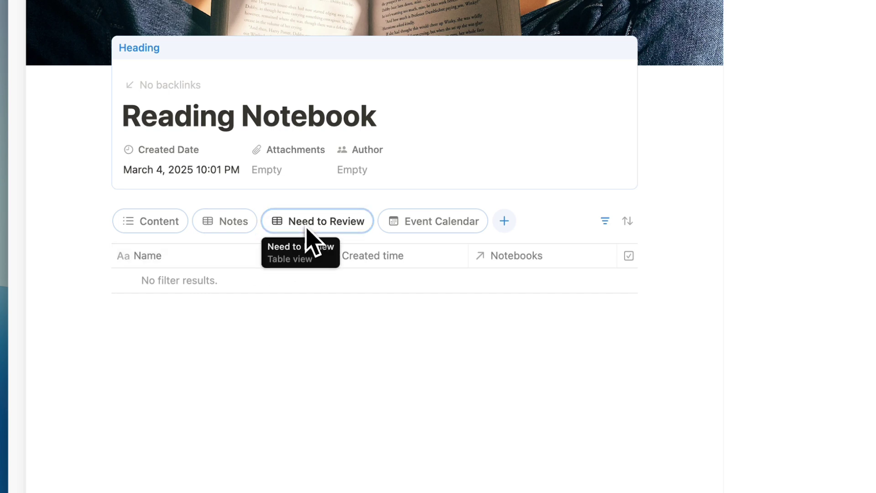
{"action": "left_click", "coordinate": [252, 226]}
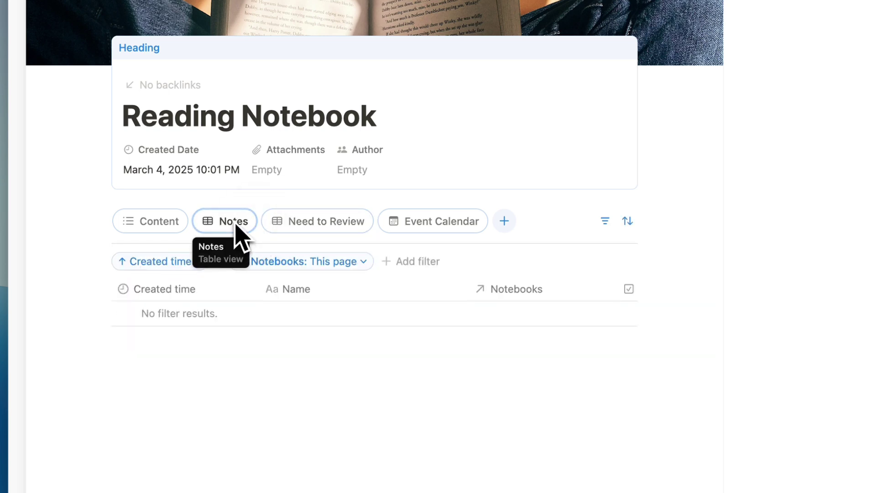
{"action": "left_click", "coordinate": [405, 229]}
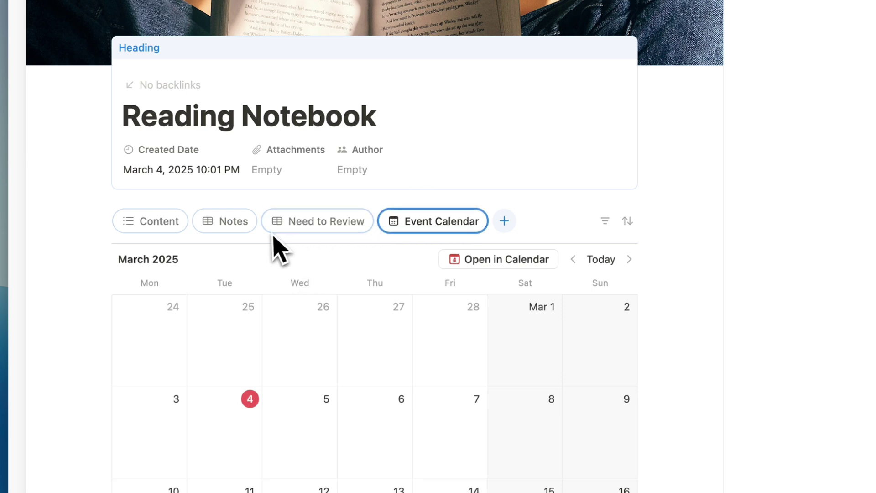
{"action": "left_click", "coordinate": [235, 226]}
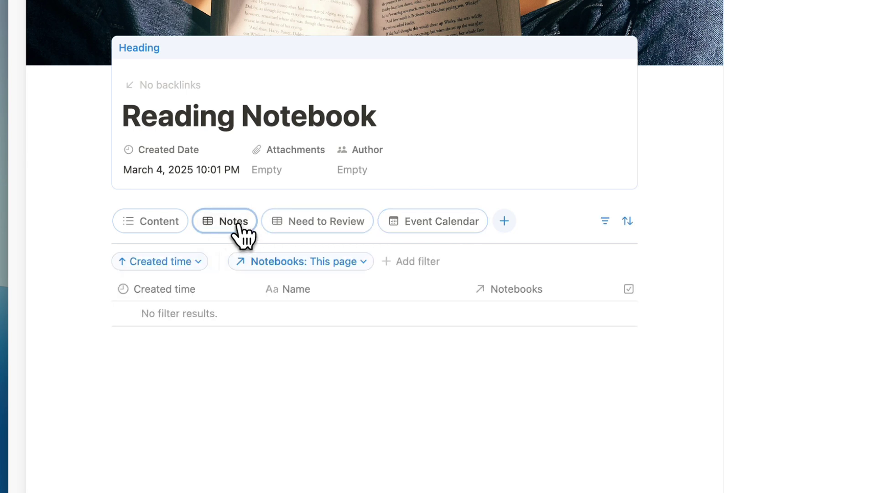
{"action": "left_click", "coordinate": [341, 227]}
{"action": "left_click", "coordinate": [243, 226]}
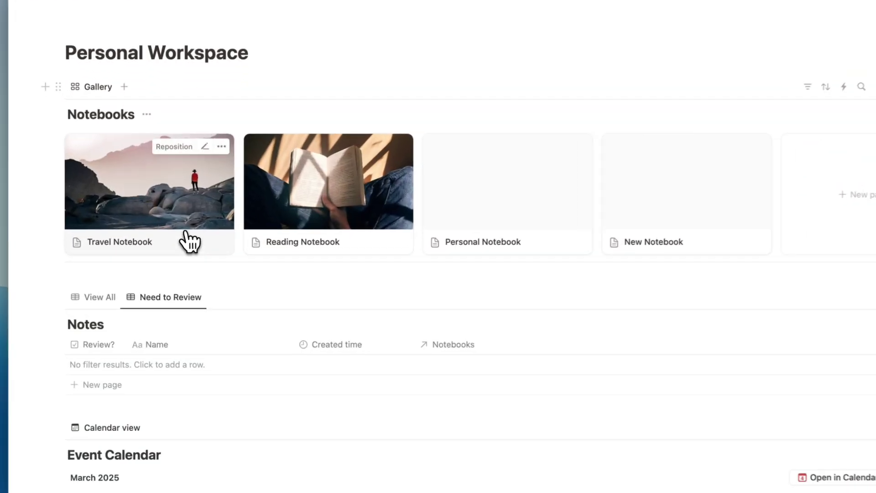
Open the Travel Notebook from the Notebooks gallery, examine its Content and Notes tabs, and return to the workspace.
{"action": "left_click", "coordinate": [188, 242]}
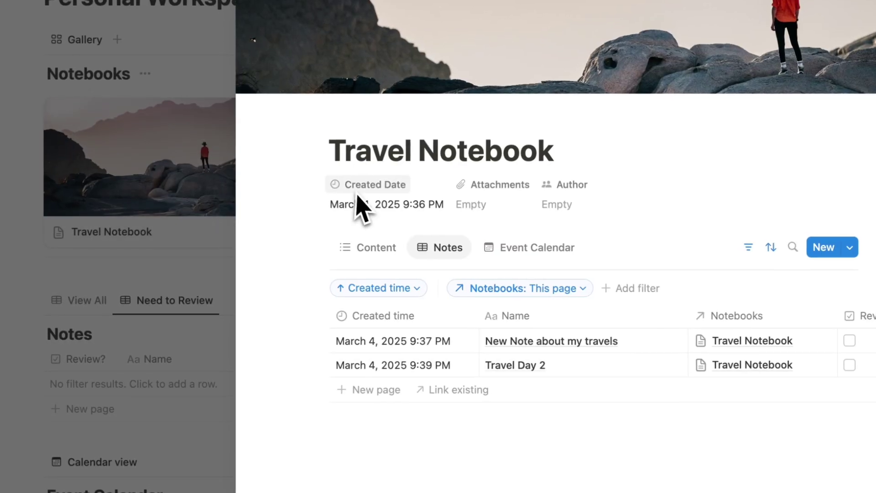
{"action": "left_click", "coordinate": [375, 252]}
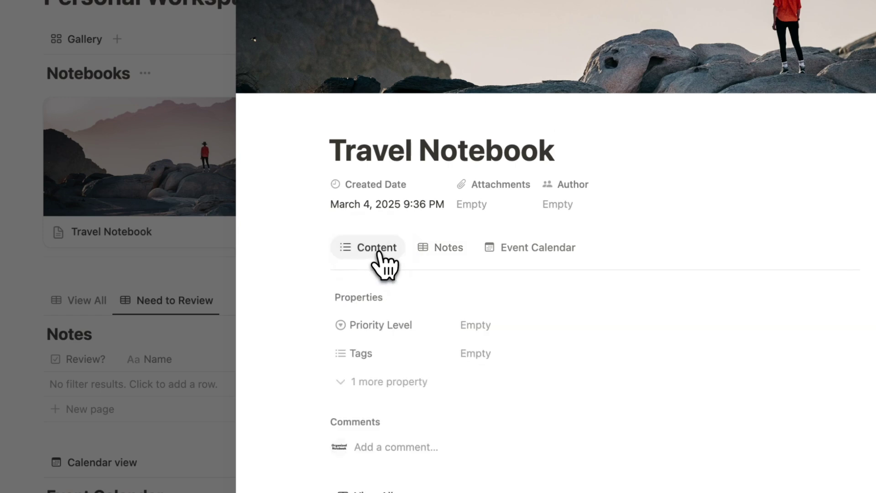
{"action": "left_click", "coordinate": [445, 253]}
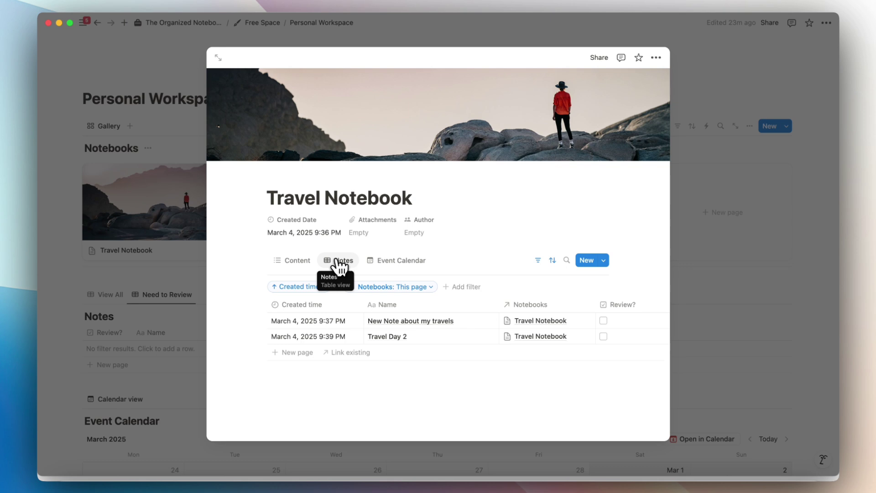
{"action": "left_click", "coordinate": [90, 221]}
Check the notes in the Travel and Reading Notebooks, and compare the workspace Notes block's View All and Need to Review views.
{"action": "left_click", "coordinate": [188, 200]}
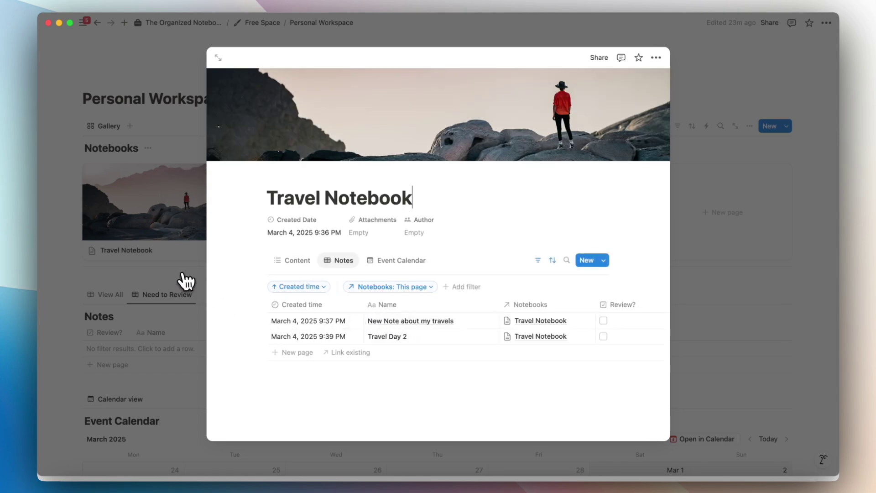
{"action": "left_click", "coordinate": [712, 170]}
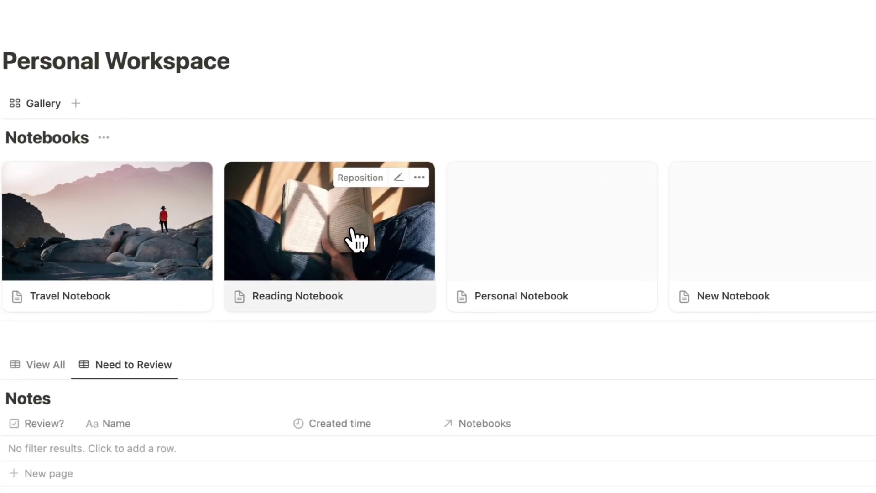
{"action": "left_click", "coordinate": [323, 242]}
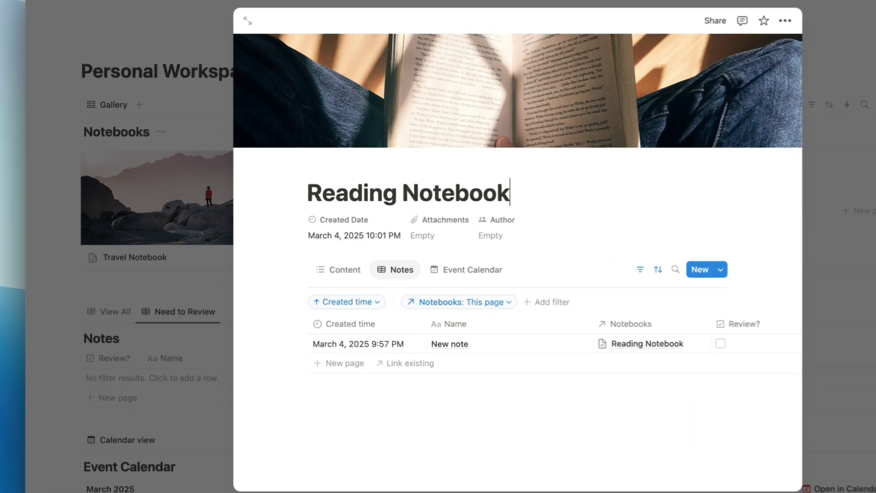
{"action": "left_click", "coordinate": [177, 174]}
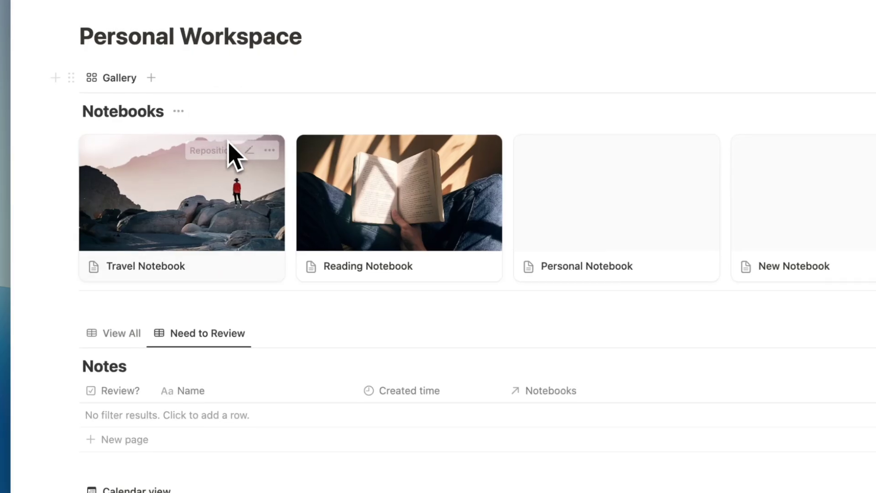
{"action": "left_click", "coordinate": [131, 348]}
{"action": "left_click", "coordinate": [235, 339]}
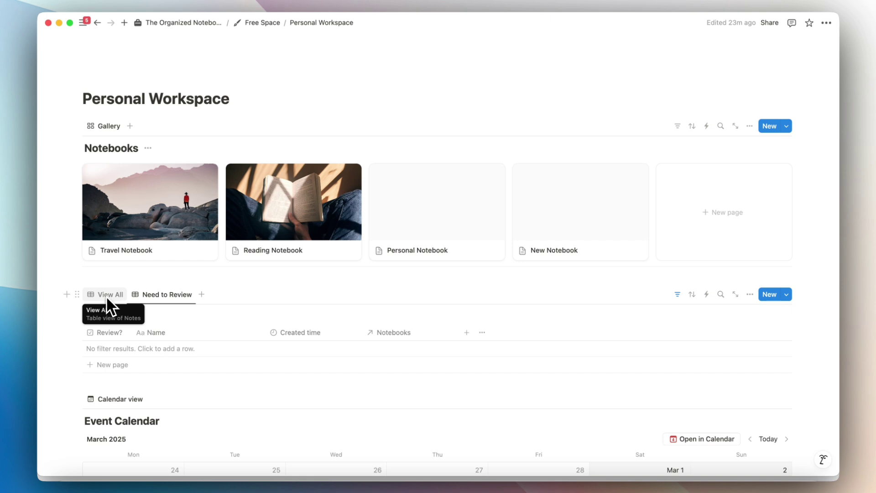
Open the Travel Notebook from the gallery and look through its Event Calendar, Notes and Content tabs.
{"action": "left_click", "coordinate": [162, 230]}
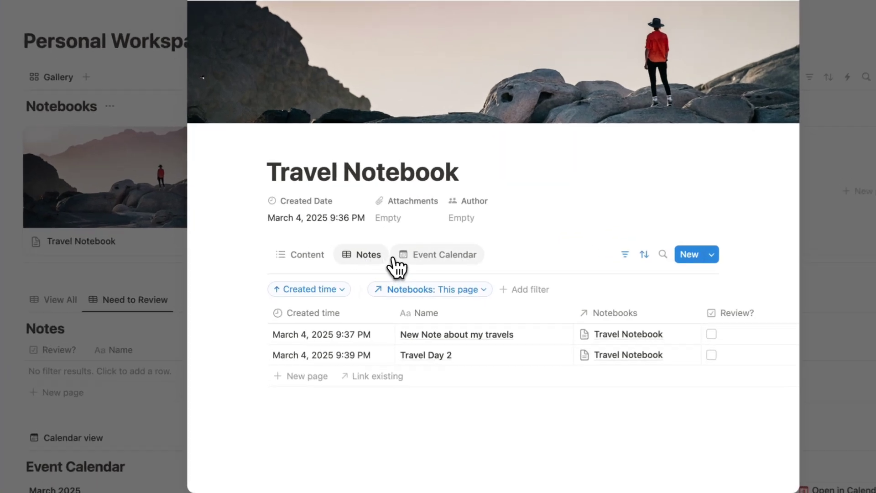
{"action": "left_click", "coordinate": [396, 260]}
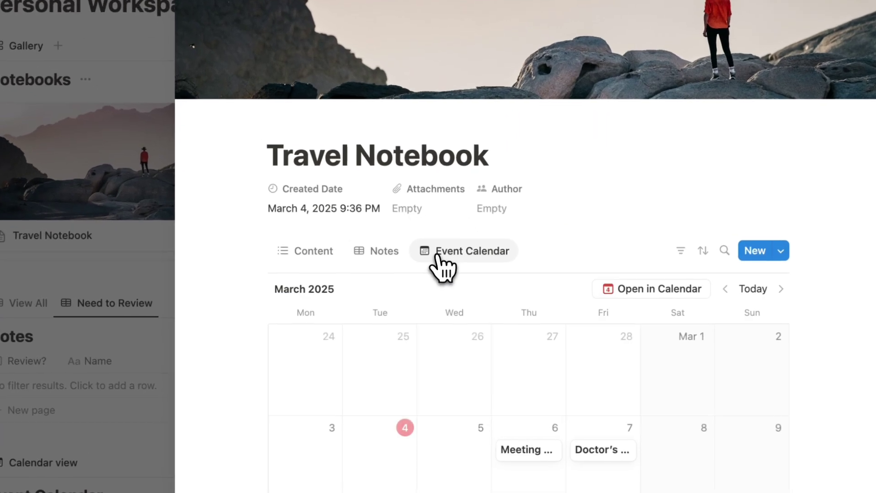
{"action": "left_click", "coordinate": [340, 260]}
{"action": "left_click", "coordinate": [325, 258]}
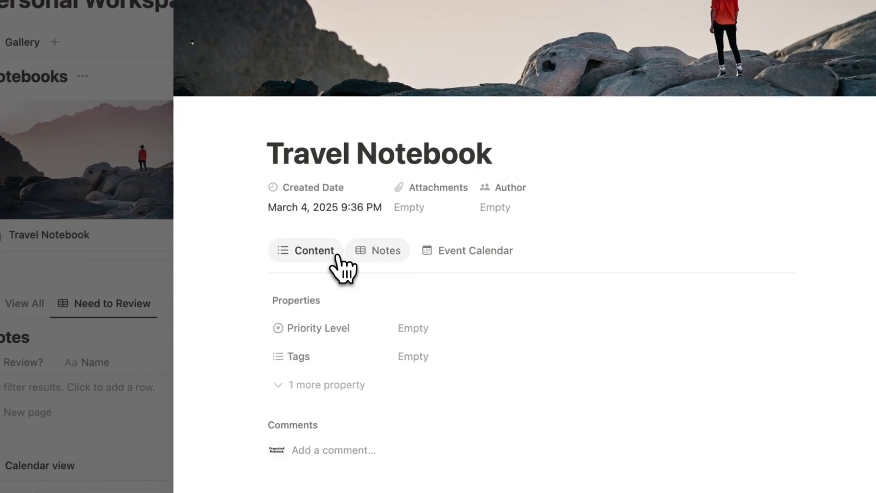